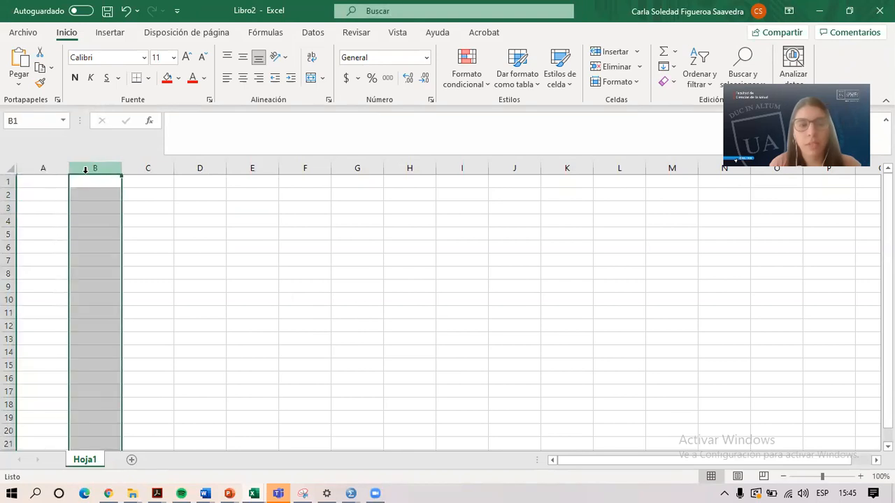
{"action": "left_click", "coordinate": [162, 196]}
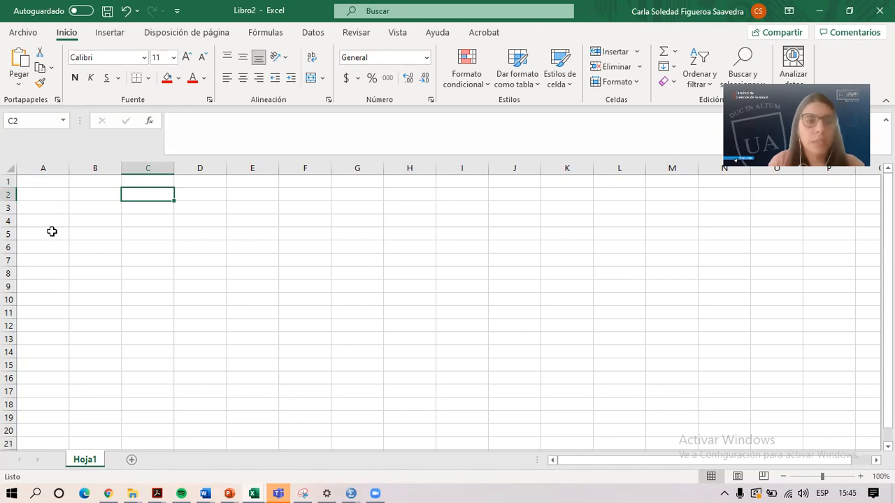
{"action": "left_click", "coordinate": [9, 181]}
{"action": "left_click", "coordinate": [10, 208]}
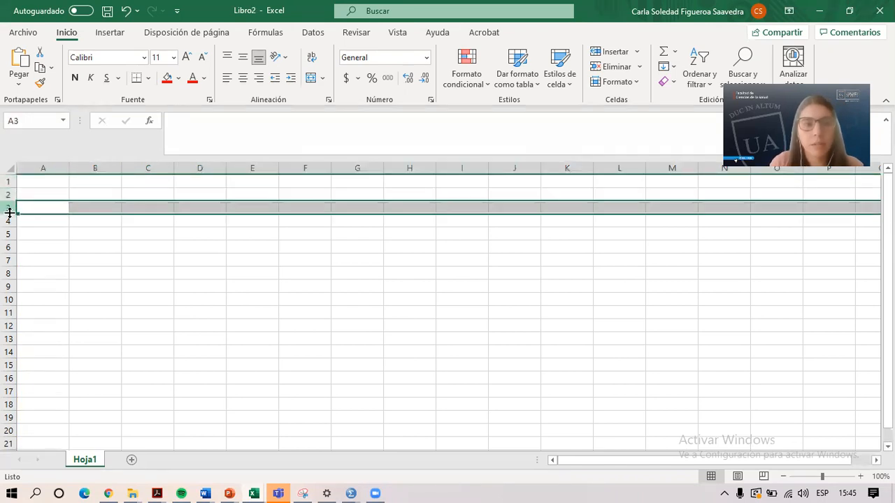
{"action": "left_click", "coordinate": [9, 247]}
{"action": "left_click", "coordinate": [37, 167]}
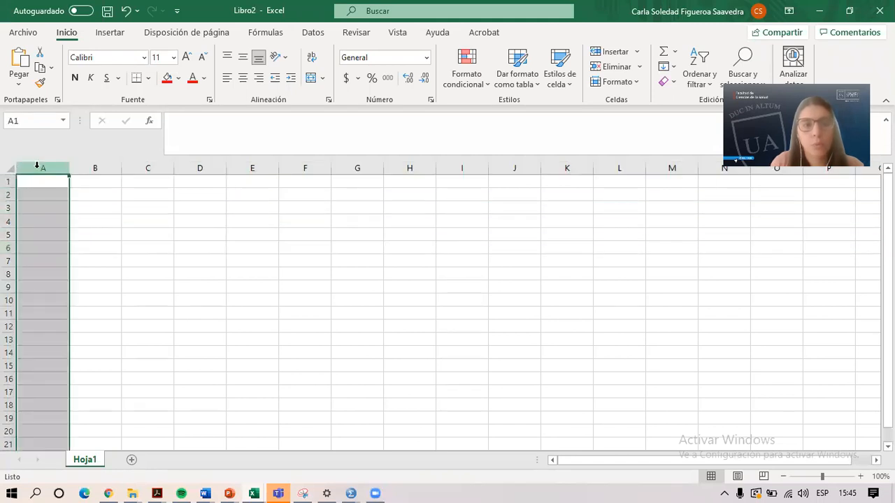
{"action": "left_click", "coordinate": [94, 166]}
{"action": "left_click", "coordinate": [146, 167]}
{"action": "left_click", "coordinate": [211, 167]}
{"action": "left_click", "coordinate": [268, 168]}
{"action": "left_click", "coordinate": [303, 167]}
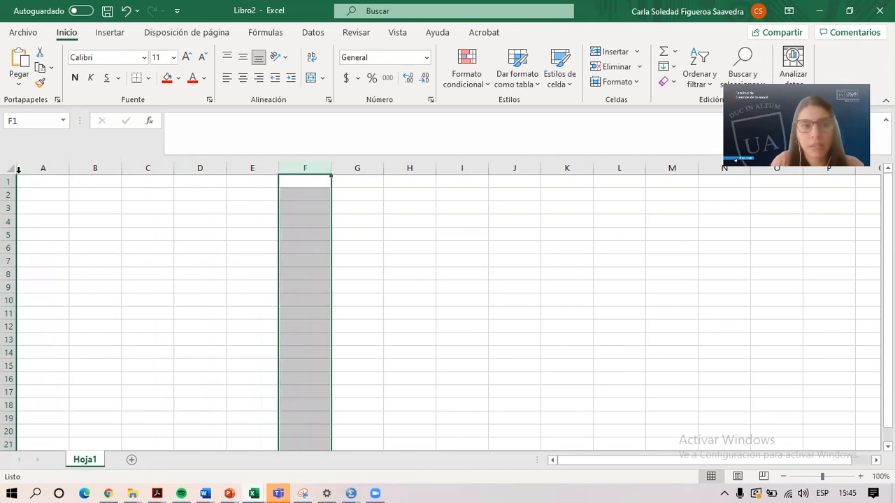
{"action": "mouse_move", "coordinate": [7, 183]}
{"action": "left_mouse_down"}
{"action": "mouse_move", "coordinate": [7, 207]}
{"action": "mouse_move", "coordinate": [8, 192]}
{"action": "left_mouse_up"}
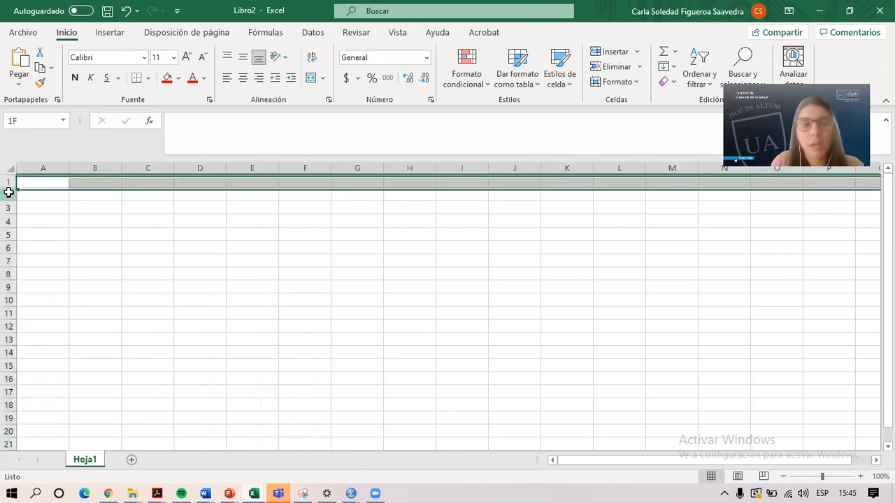
{"action": "left_click", "coordinate": [9, 207]}
{"action": "left_click", "coordinate": [10, 221]}
{"action": "left_click", "coordinate": [11, 235]}
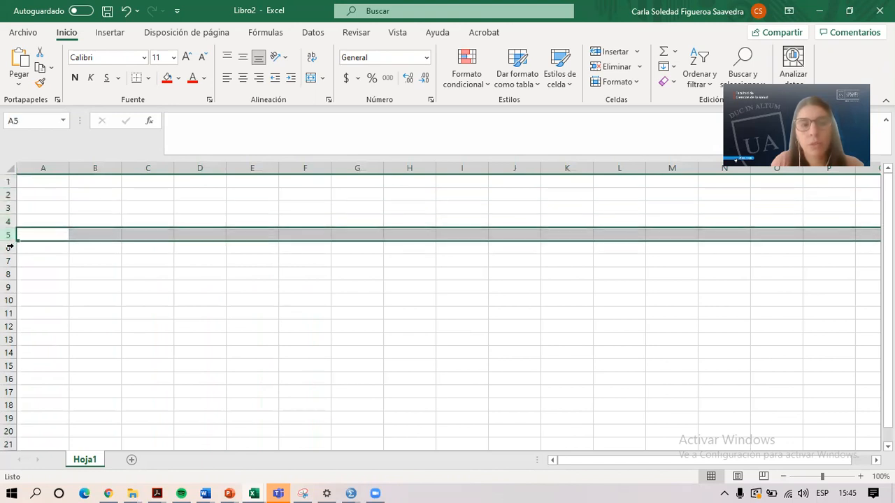
{"action": "left_click", "coordinate": [9, 247]}
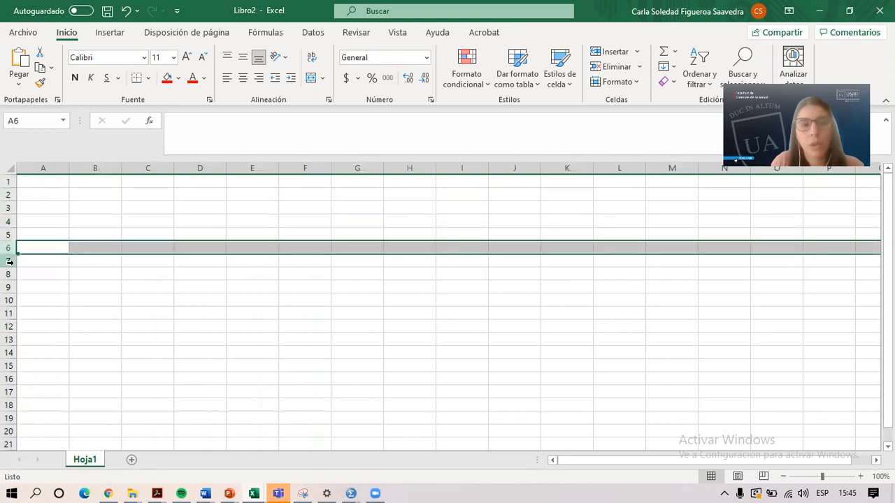
Enter the column headers "Cod Sujeto" in cell A1 and "edad" in cell B1
{"action": "left_click", "coordinate": [43, 184]}
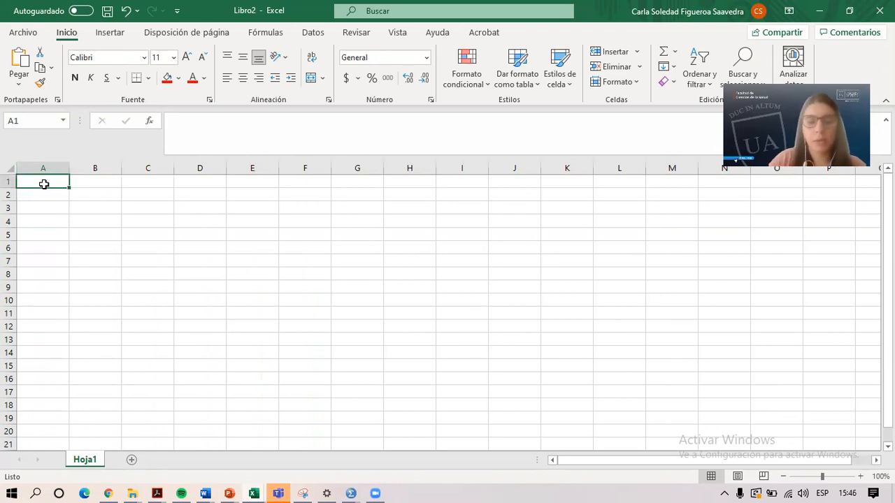
{"action": "type", "text": "Cod Sujeto"}
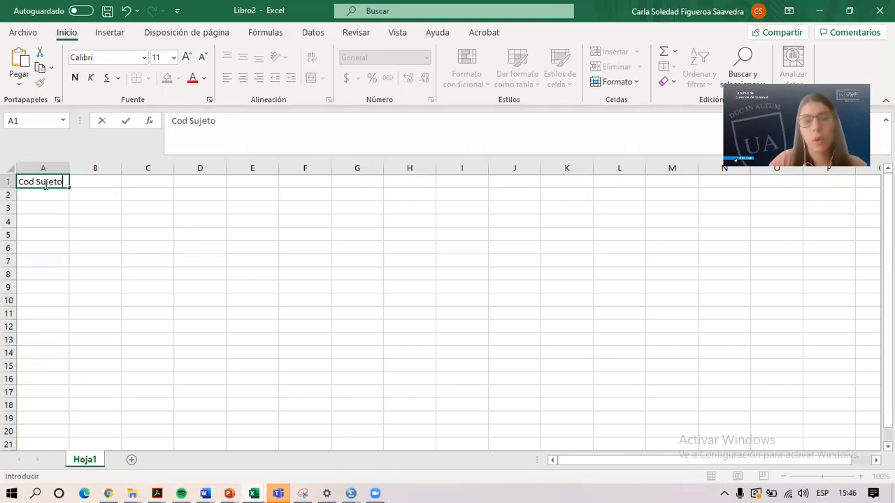
{"action": "left_click", "coordinate": [149, 257]}
{"action": "left_click", "coordinate": [91, 178]}
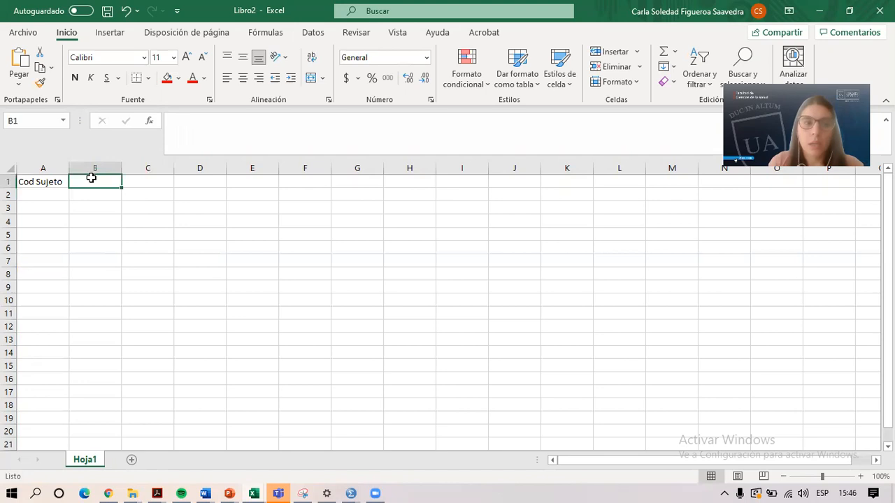
{"action": "type", "text": "edad"}
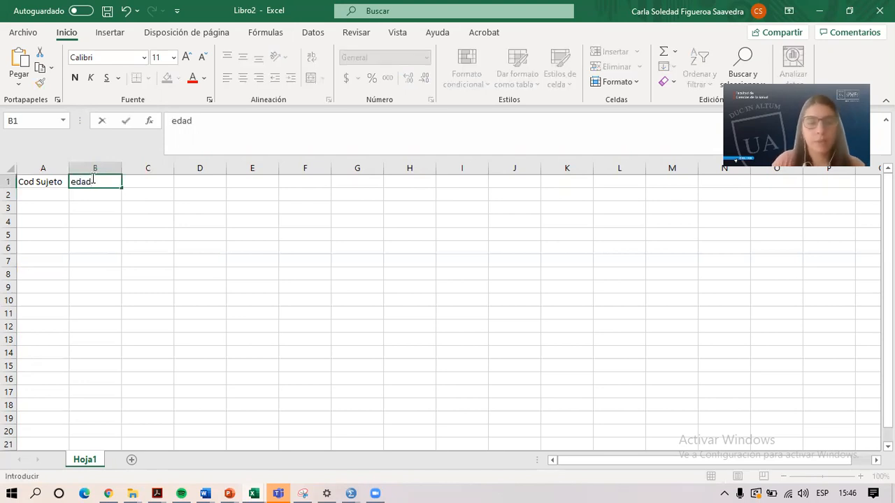
{"action": "left_click", "coordinate": [150, 236]}
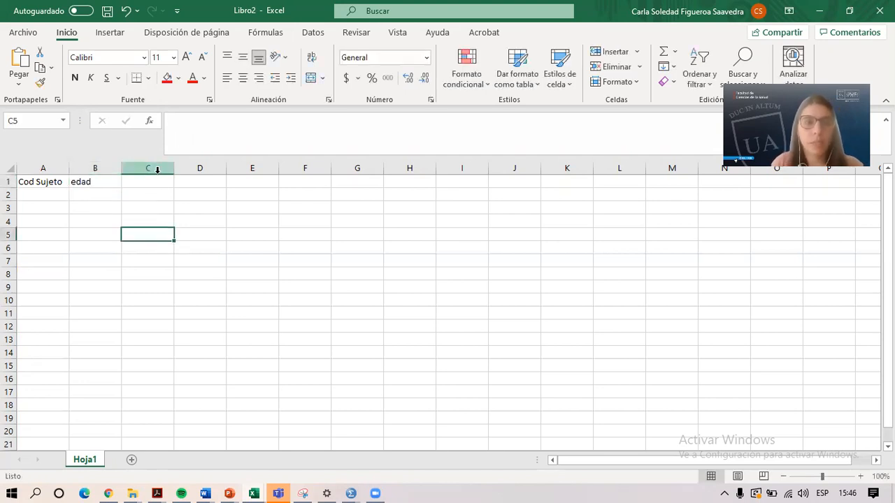
Enter the header "Establecimiento" in C1 and widen columns C and D
{"action": "left_click", "coordinate": [156, 184]}
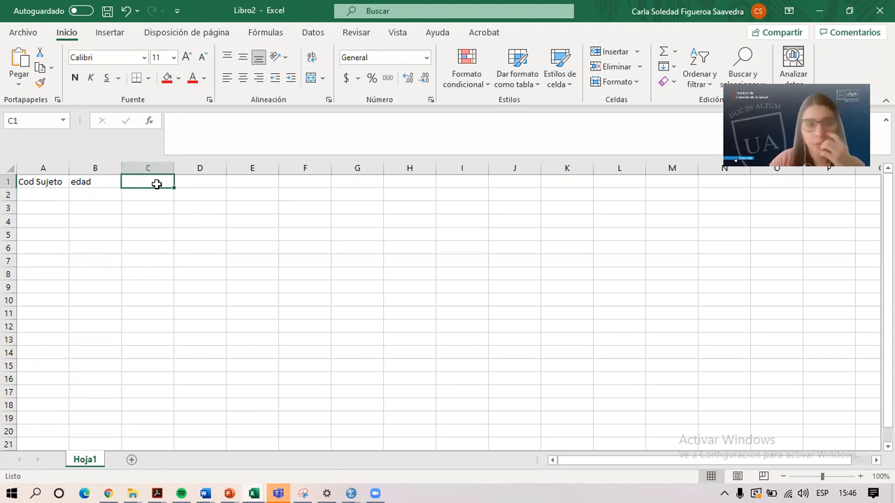
{"action": "type", "text": "Establecimiento"}
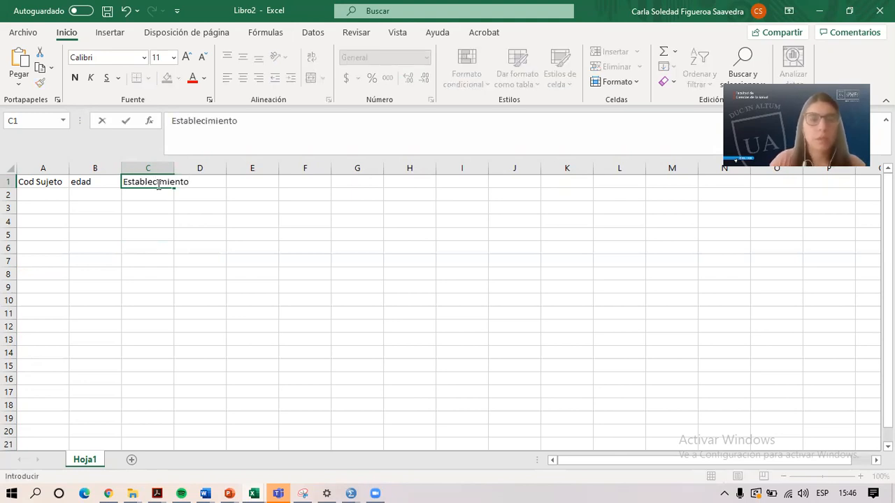
{"action": "left_click", "coordinate": [188, 231]}
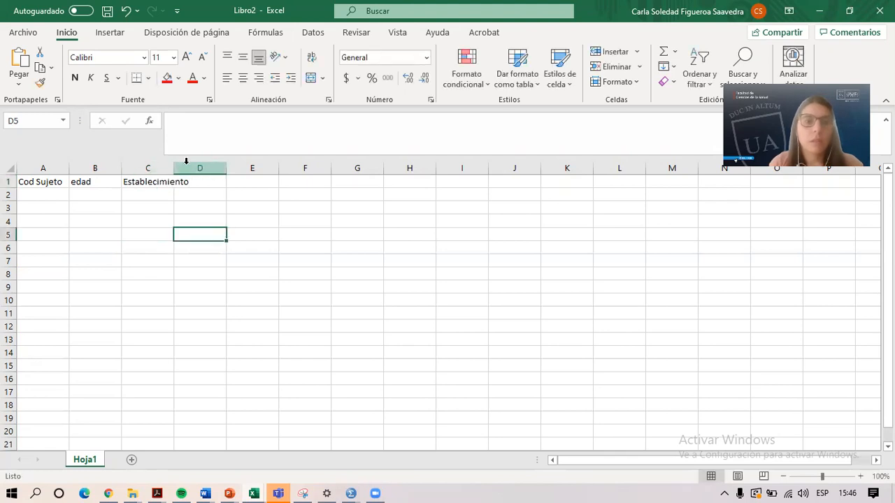
{"action": "left_click", "coordinate": [193, 168]}
{"action": "left_click_drag", "start_coordinate": [173, 163], "coordinate": [266, 168]}
Enter the header "okasha 1" in cell D1
{"action": "left_click", "coordinate": [237, 182]}
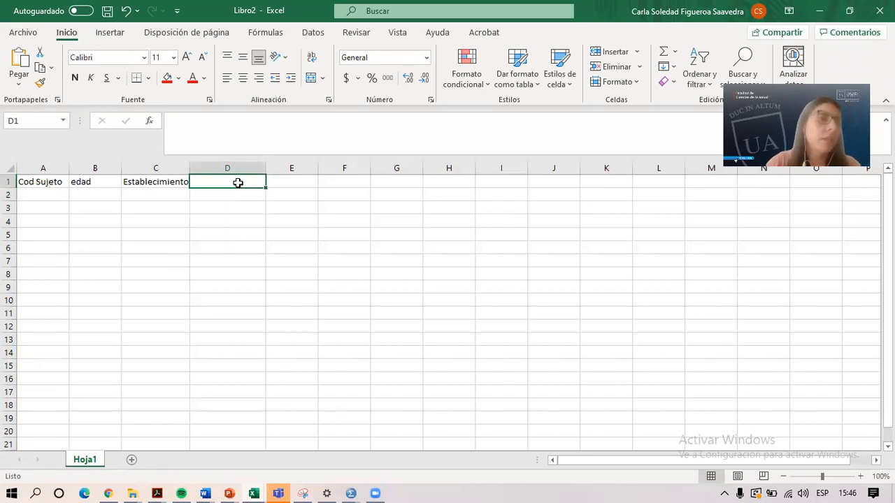
{"action": "double_click", "coordinate": [246, 183]}
{"action": "type", "text": "ok"}
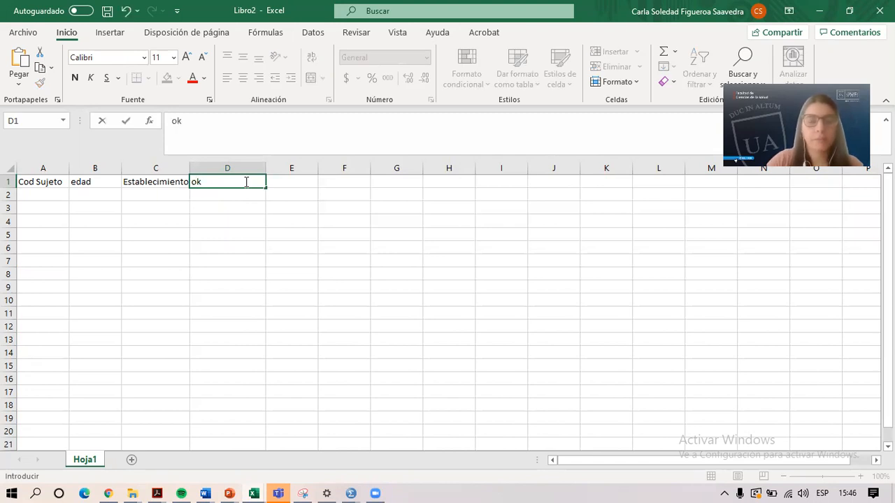
{"action": "type", "text": "asha"}
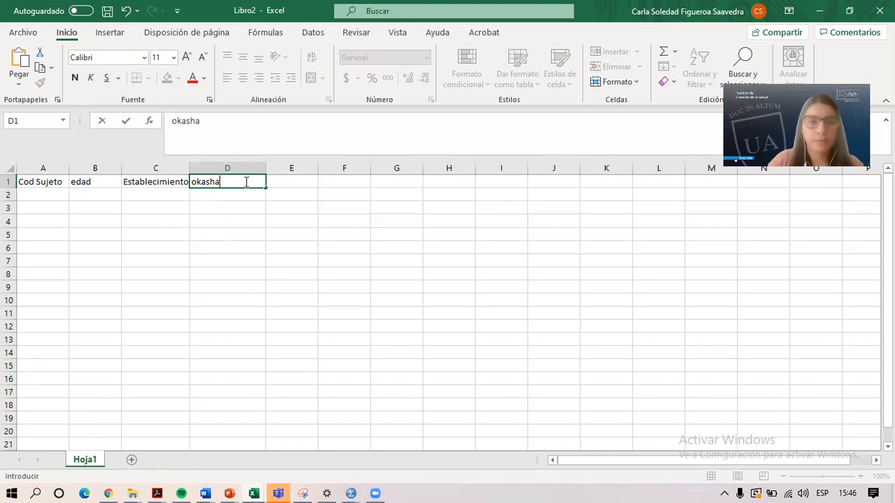
{"action": "left_click", "coordinate": [242, 196]}
{"action": "left_click", "coordinate": [247, 180]}
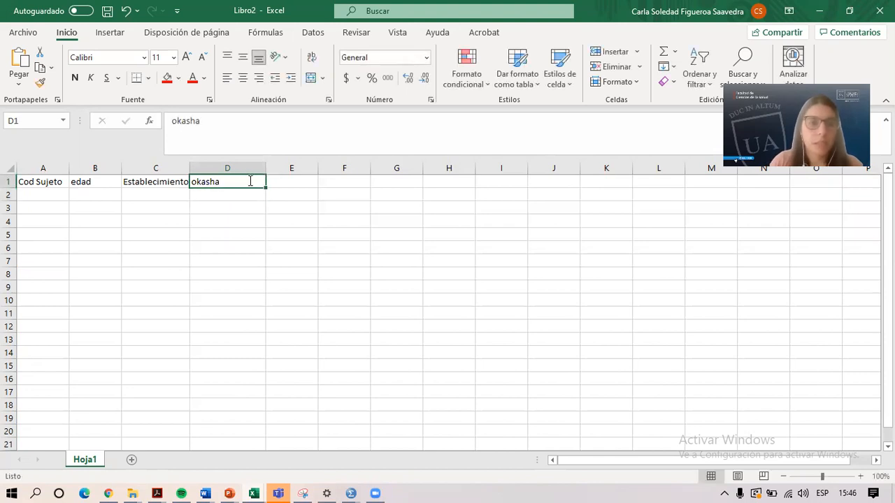
{"action": "double_click", "coordinate": [248, 182]}
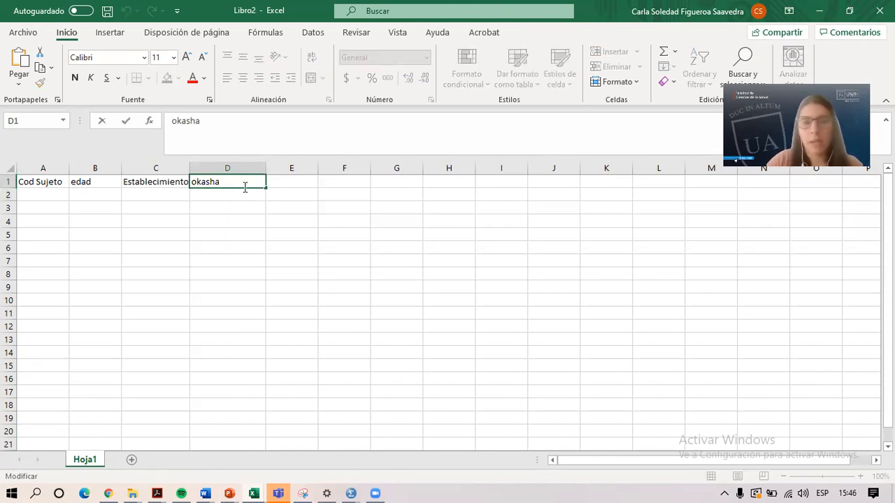
{"action": "left_click", "coordinate": [234, 208]}
Enter the headers "okasha 2" in cell E1 and "okasha 3" in cell F1
{"action": "left_click", "coordinate": [290, 181]}
{"action": "type", "text": "okash"}
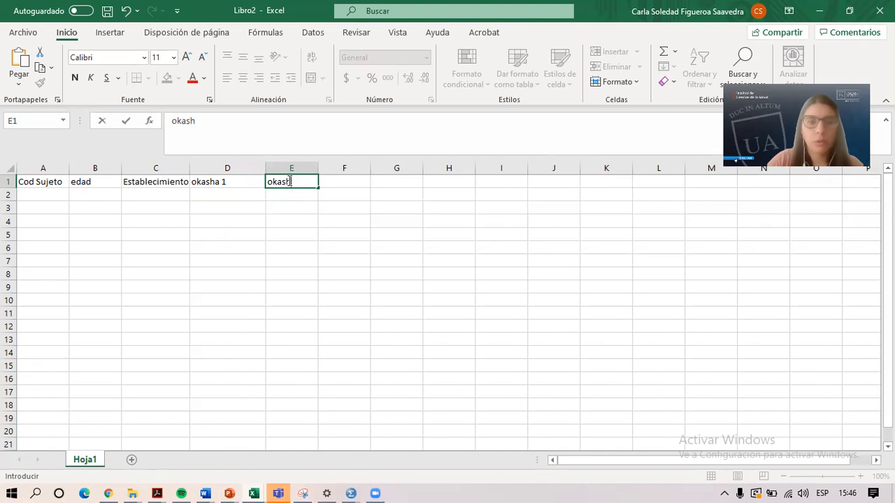
{"action": "type", "text": "a 2"}
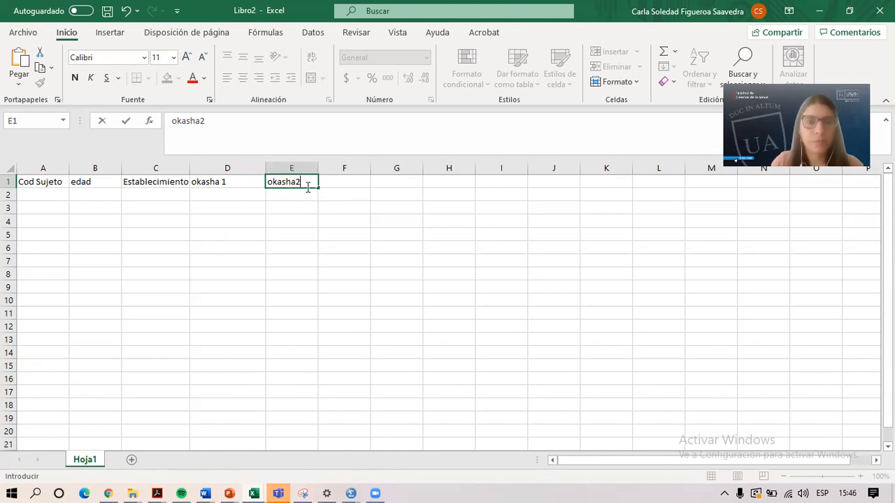
{"action": "left_click", "coordinate": [296, 182]}
{"action": "left_click", "coordinate": [333, 169]}
{"action": "left_click", "coordinate": [340, 181]}
{"action": "type", "text": "okasha"}
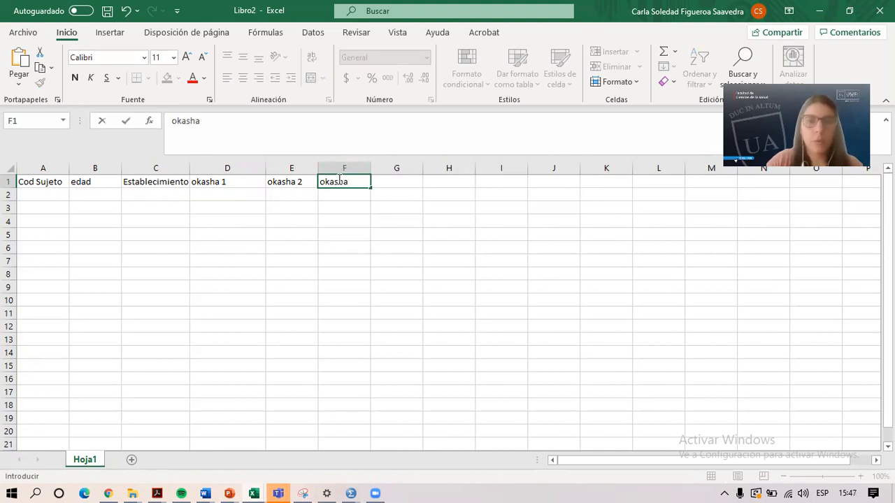
{"action": "key", "text": "Return"}
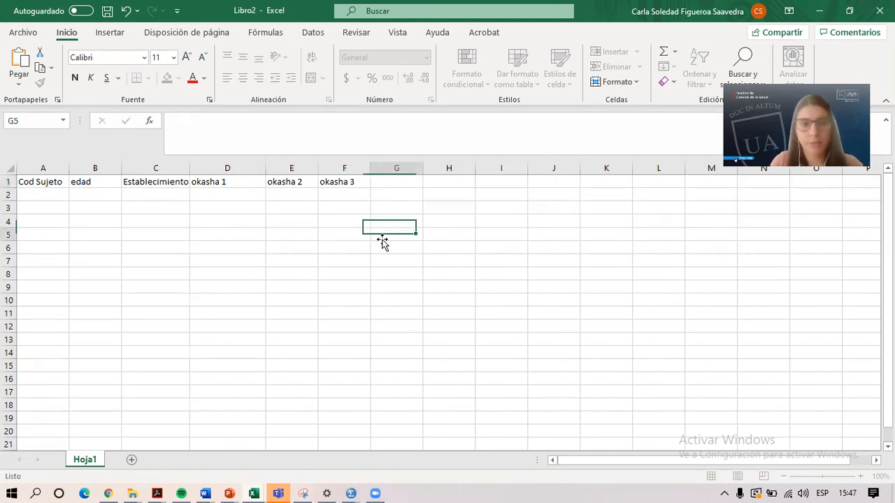
{"action": "left_click", "coordinate": [331, 217]}
{"action": "left_click", "coordinate": [394, 181]}
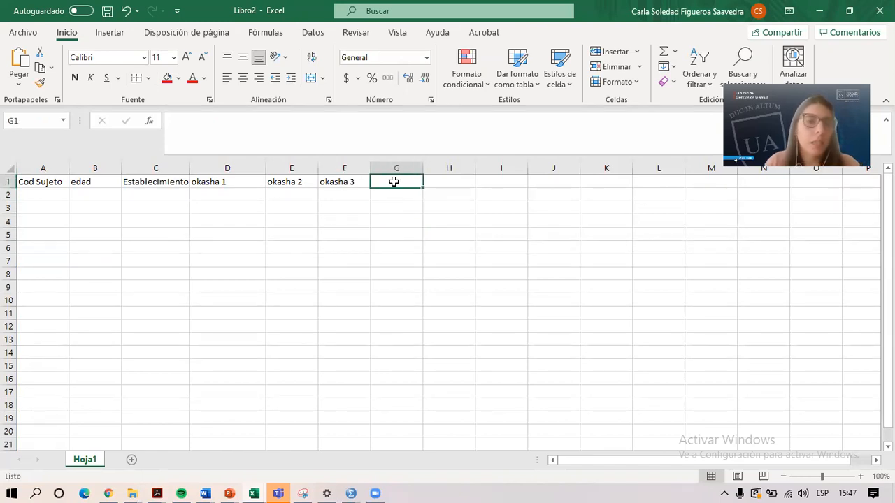
{"action": "left_click", "coordinate": [231, 195]}
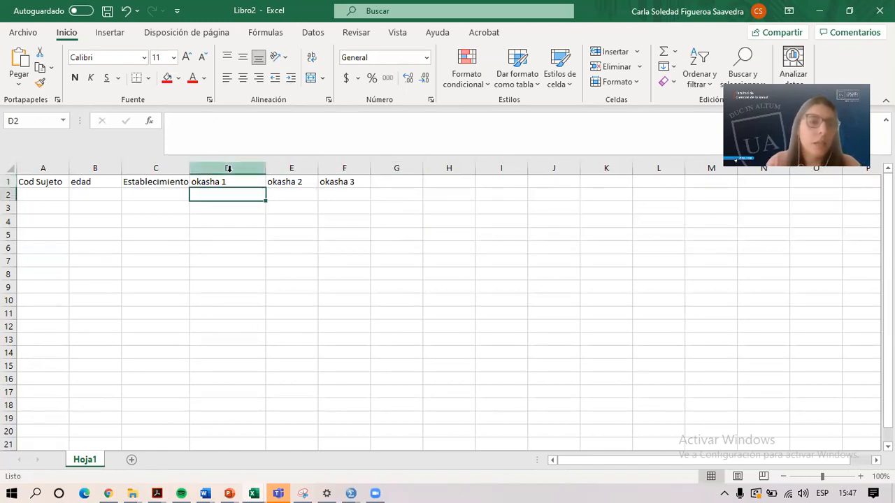
{"action": "left_click", "coordinate": [346, 181]}
{"action": "left_click", "coordinate": [383, 168]}
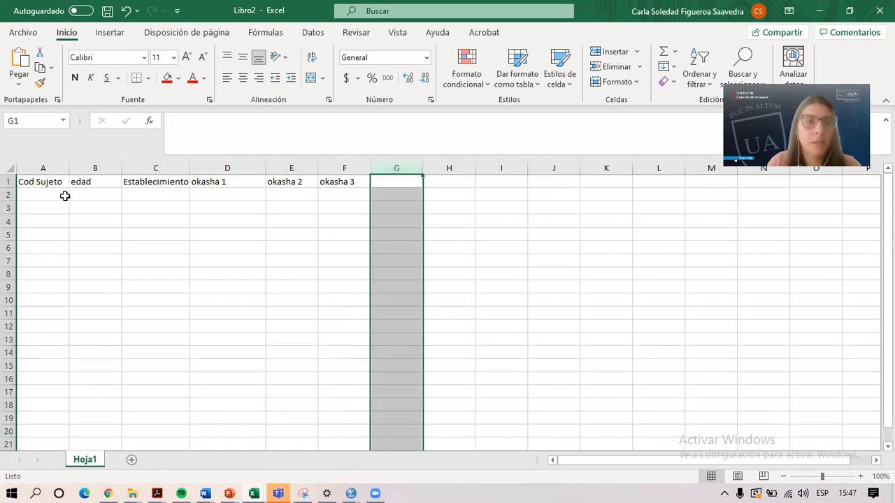
Enter the headers F0, F1 and F2 in cells G1, H1 and I1
{"action": "left_click", "coordinate": [393, 183]}
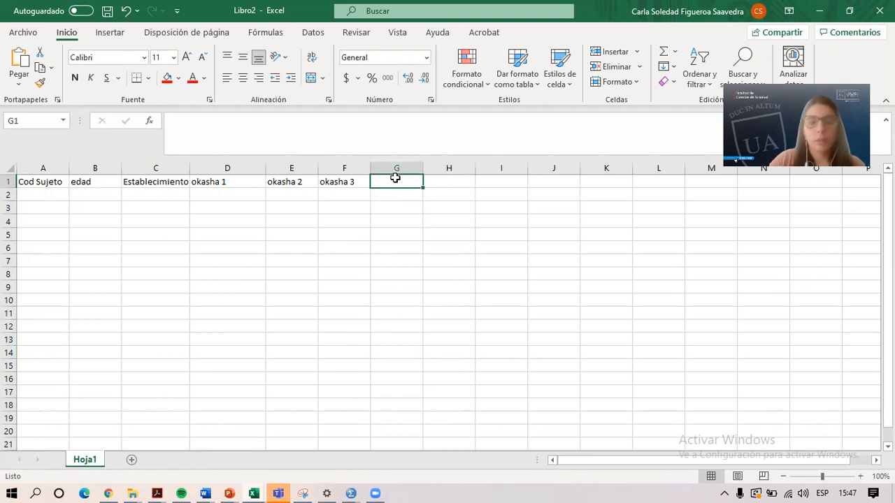
{"action": "type", "text": "F0"}
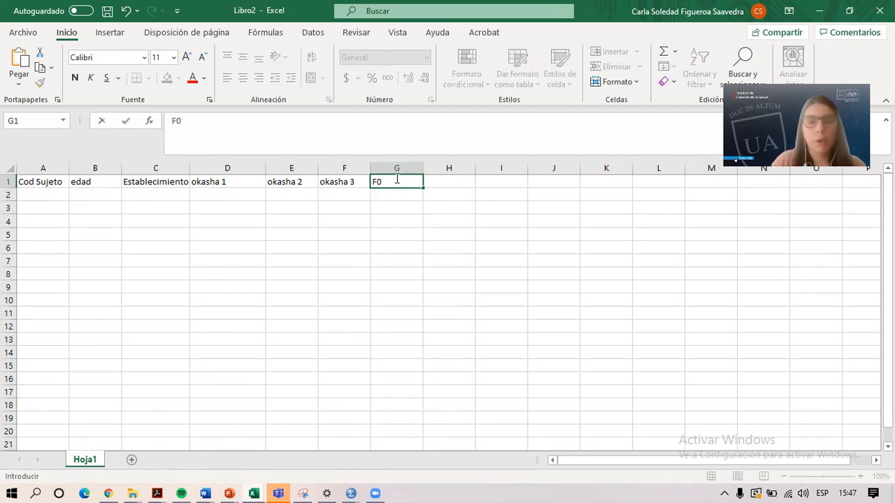
{"action": "left_click", "coordinate": [448, 183]}
{"action": "type", "text": "F1"}
{"action": "left_click", "coordinate": [457, 200]}
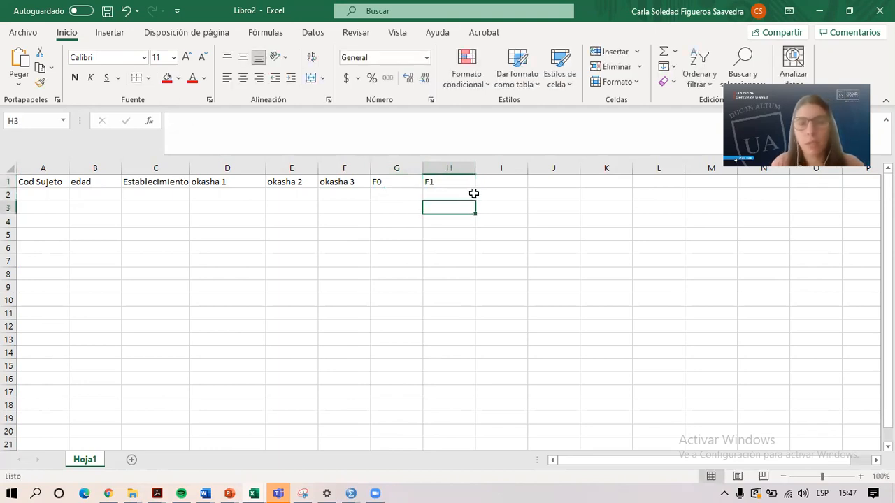
{"action": "left_click", "coordinate": [492, 178]}
{"action": "type", "text": "F2"}
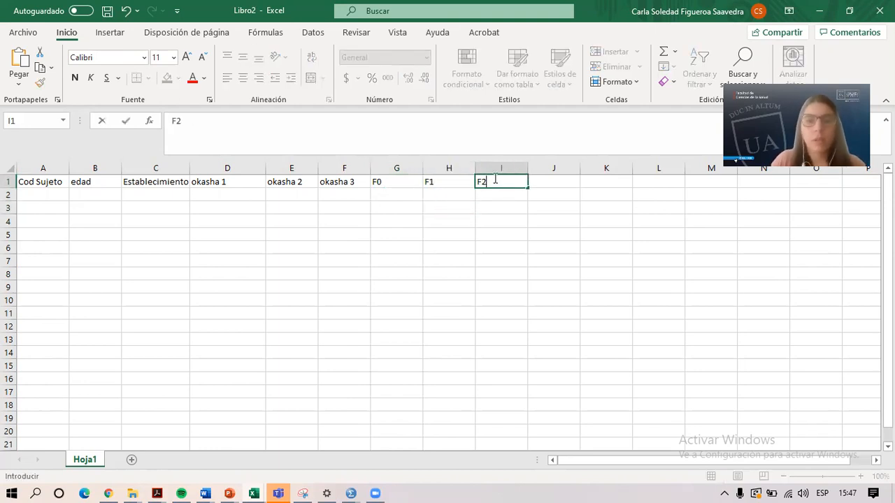
{"action": "left_click", "coordinate": [511, 203]}
{"action": "left_click", "coordinate": [184, 239]}
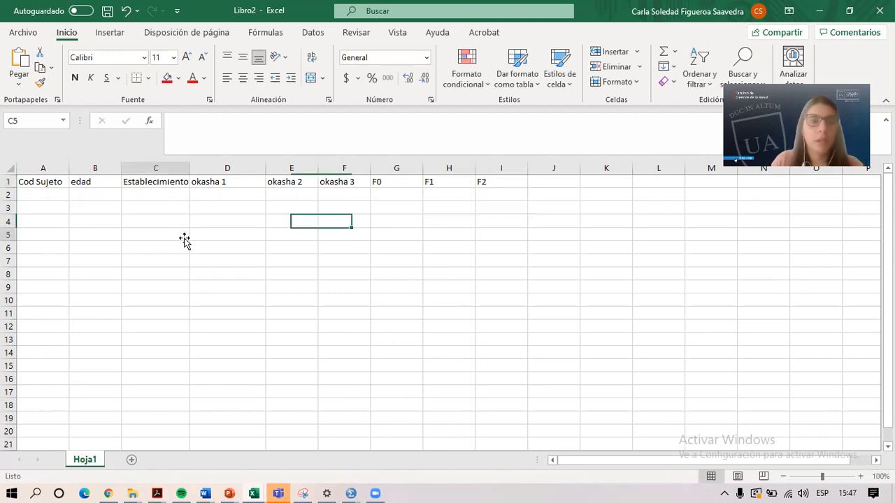
Shorten the header in cell D1 to "ok1"
{"action": "left_click", "coordinate": [89, 183]}
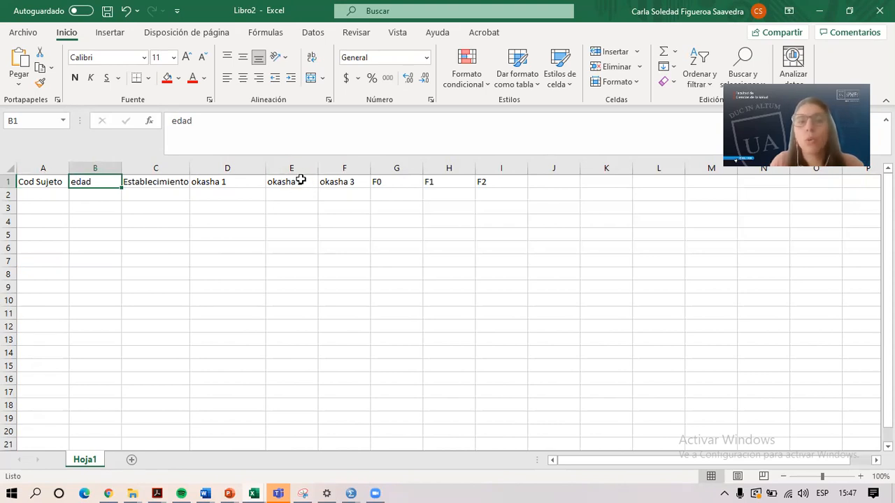
{"action": "double_click", "coordinate": [236, 180]}
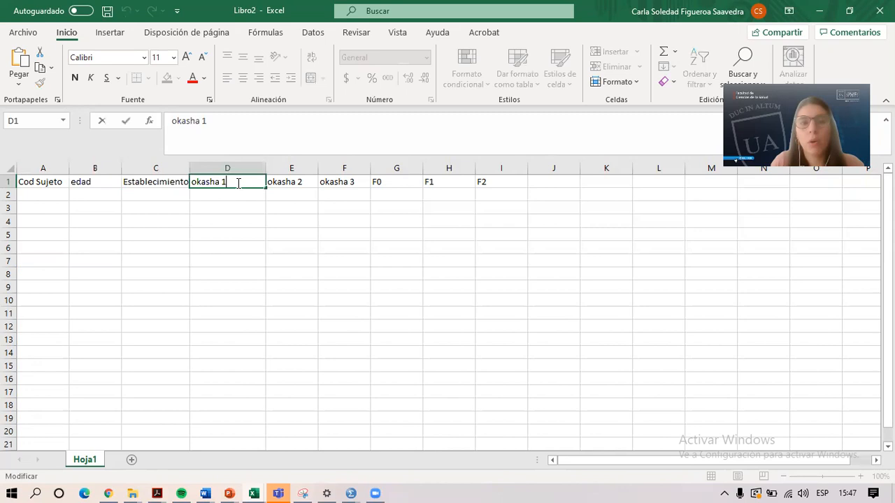
{"action": "key", "text": "BackSpace"}
{"action": "key", "text": "BackSpace"}
{"action": "key", "text": "BackSpace"}
{"action": "key", "text": "BackSpace"}
{"action": "key", "text": "BackSpace"}
{"action": "key", "text": "BackSpace"}
{"action": "key", "text": "BackSpace"}
{"action": "type", "text": "k1"}
{"action": "left_click", "coordinate": [310, 183]}
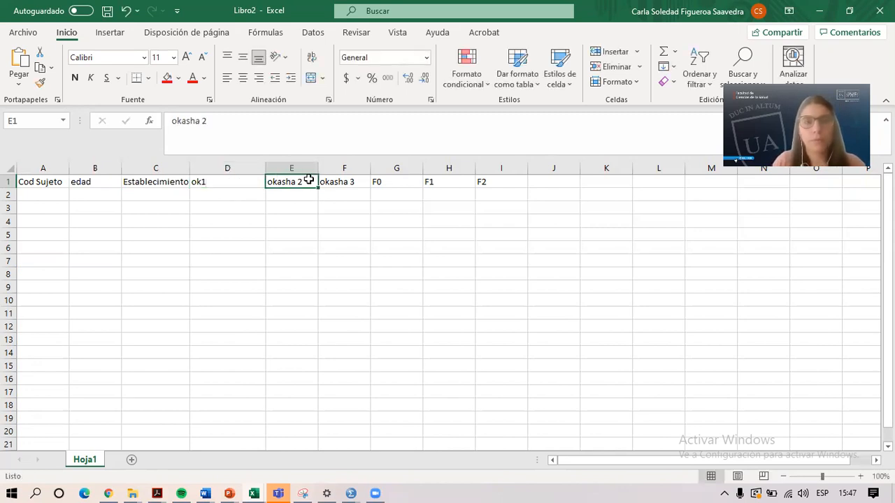
Shorten the header in cell E1 to "ok2"
{"action": "double_click", "coordinate": [309, 180]}
{"action": "key", "text": "BackSpace"}
{"action": "key", "text": "BackSpace"}
{"action": "key", "text": "BackSpace"}
{"action": "key", "text": "BackSpace"}
{"action": "key", "text": "BackSpace"}
{"action": "key", "text": "BackSpace"}
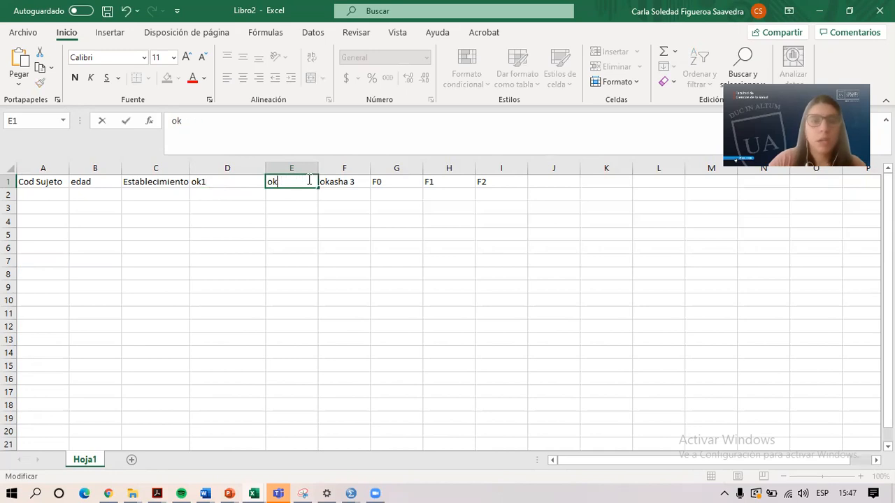
Shorten the header in cell F1 to "ok 3"
{"action": "left_click", "coordinate": [348, 182]}
{"action": "double_click", "coordinate": [349, 182]}
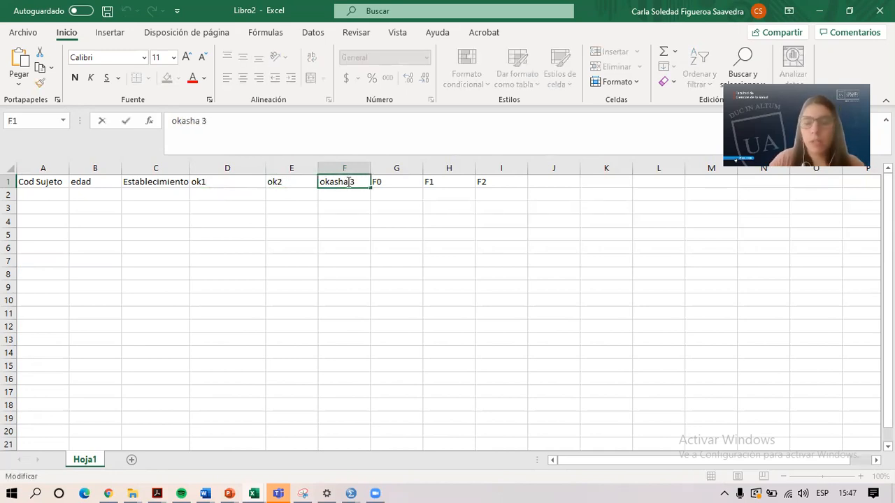
{"action": "key", "text": "BackSpace"}
{"action": "key", "text": "BackSpace"}
{"action": "key", "text": "BackSpace"}
{"action": "key", "text": "BackSpace"}
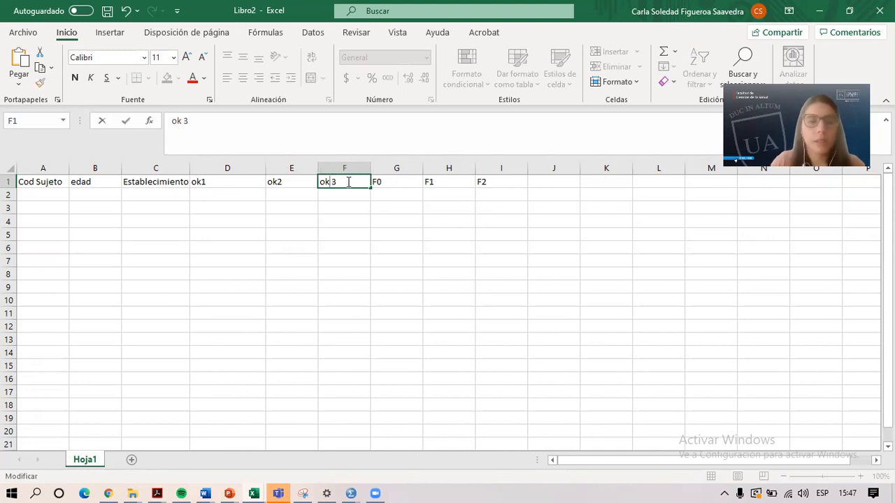
{"action": "left_click", "coordinate": [365, 205]}
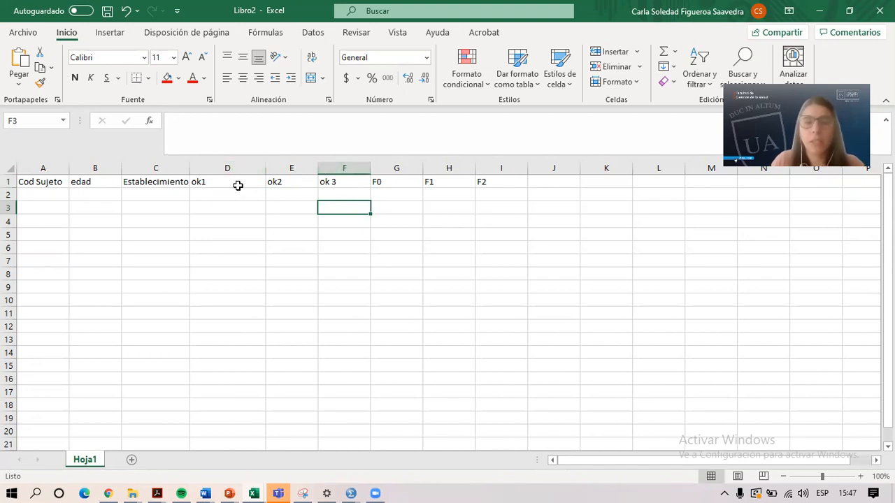
Add a new sheet and paste the headers from A1:I1 of Hoja1 into it, transposed, starting at cell A1
{"action": "left_click", "coordinate": [133, 463]}
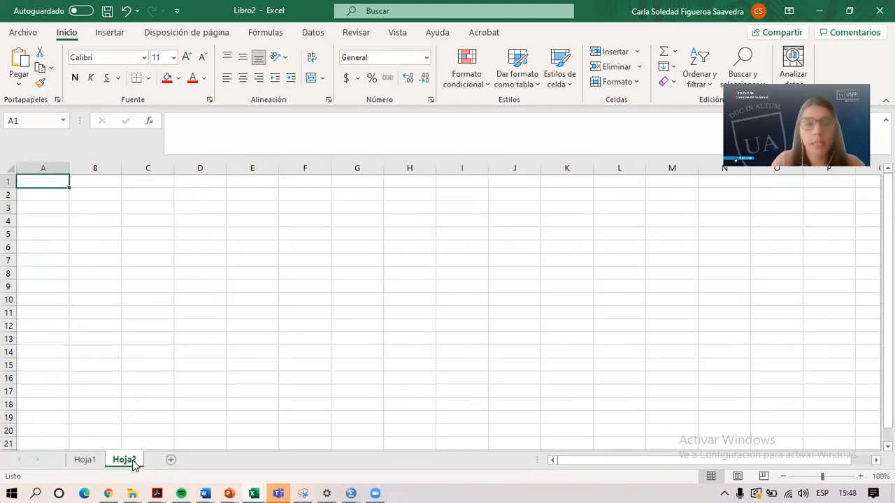
{"action": "left_click", "coordinate": [84, 460]}
{"action": "left_click_drag", "start_coordinate": [41, 182], "coordinate": [481, 180]}
{"action": "right_click", "coordinate": [480, 180]}
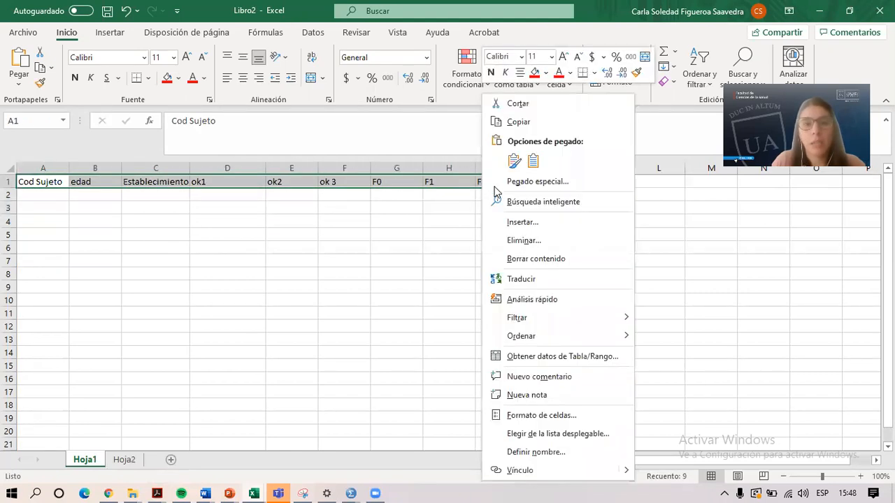
{"action": "left_click", "coordinate": [514, 125]}
{"action": "left_click", "coordinate": [125, 460]}
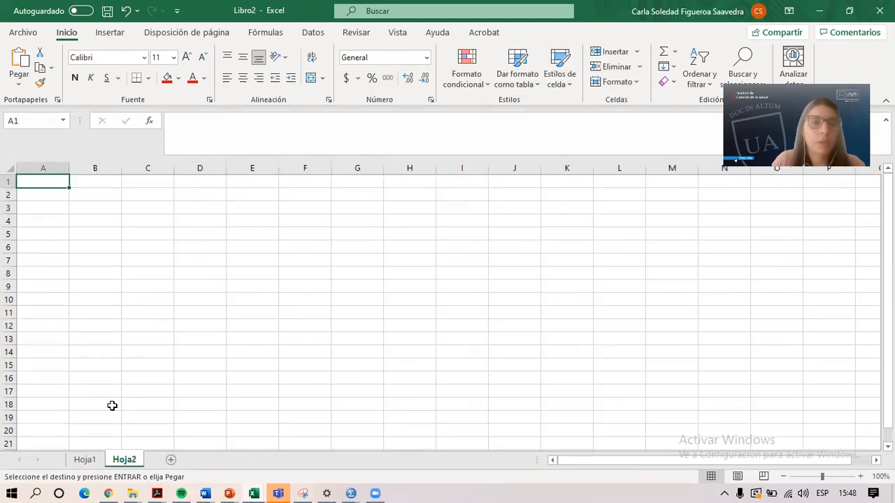
{"action": "right_click", "coordinate": [44, 183]}
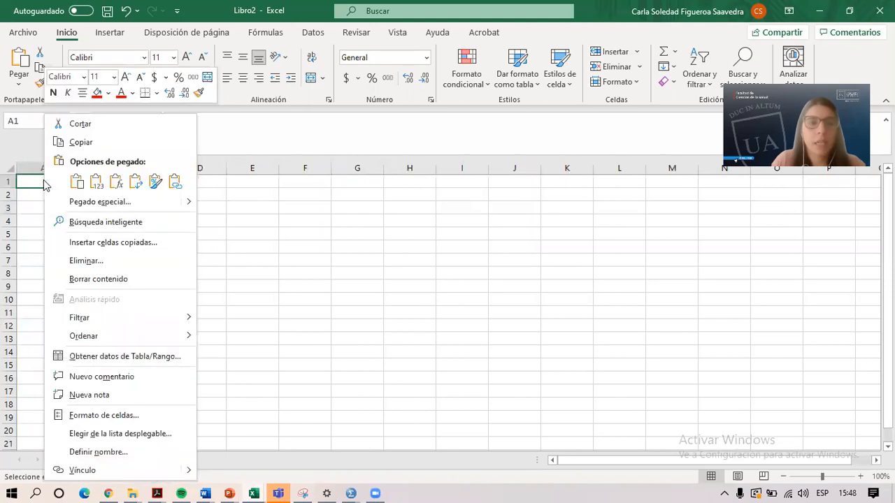
{"action": "left_click", "coordinate": [137, 183]}
Widen column A to fit the variable names and apply all borders to cells A1:A10
{"action": "left_click_drag", "start_coordinate": [50, 180], "coordinate": [44, 296]}
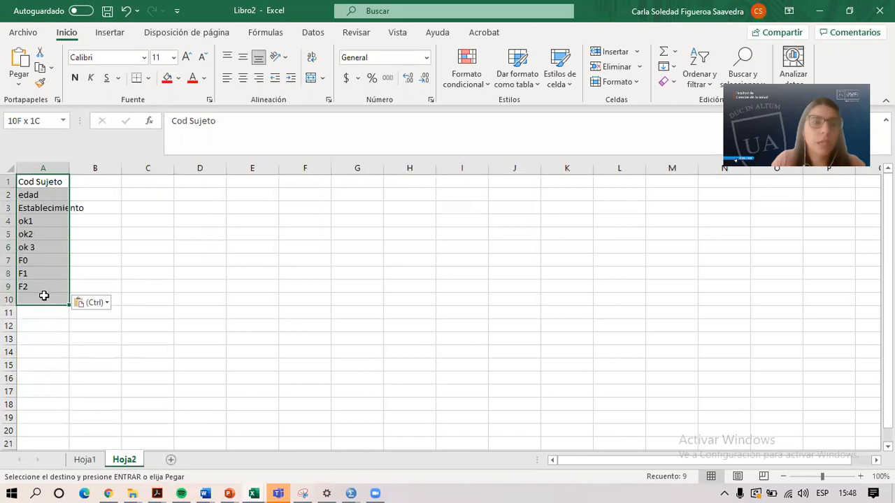
{"action": "left_click_drag", "start_coordinate": [69, 169], "coordinate": [109, 168]}
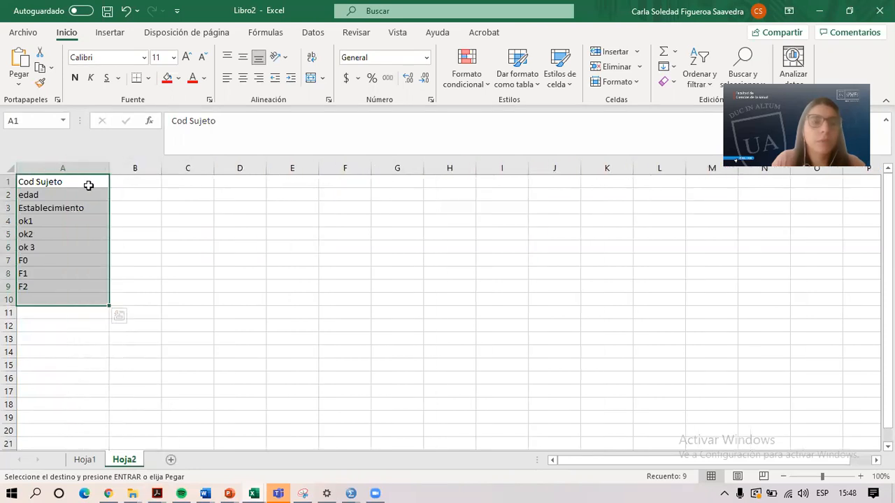
{"action": "left_click", "coordinate": [148, 78]}
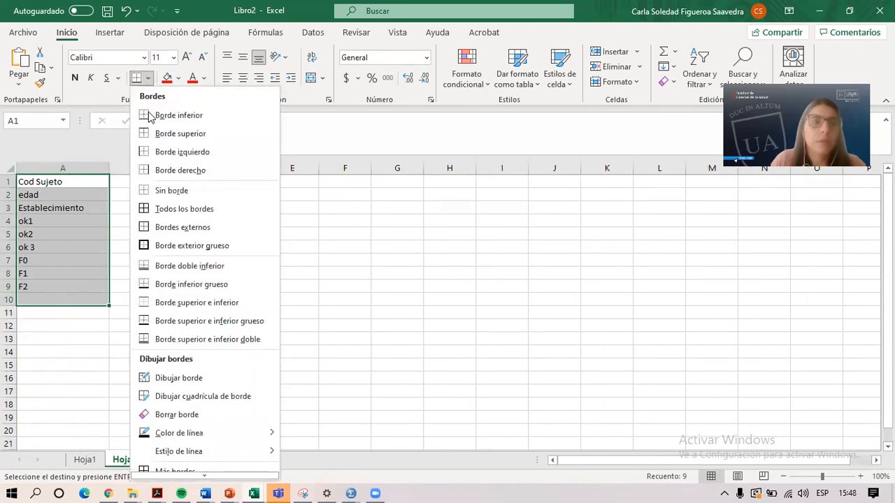
{"action": "left_click", "coordinate": [157, 208]}
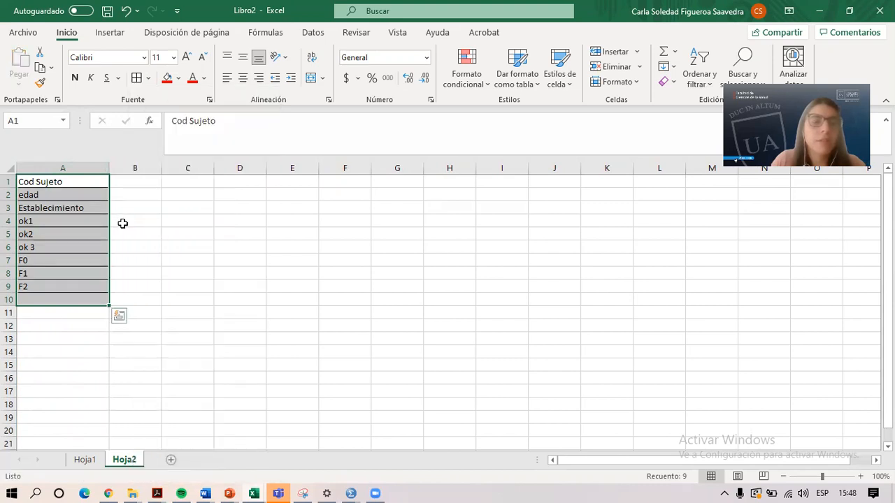
{"action": "left_click", "coordinate": [122, 223]}
Enter the description "Codigo asignado a la persona que fue evaluada" in cell B1, beside Cod Sujeto
{"action": "left_click", "coordinate": [126, 181]}
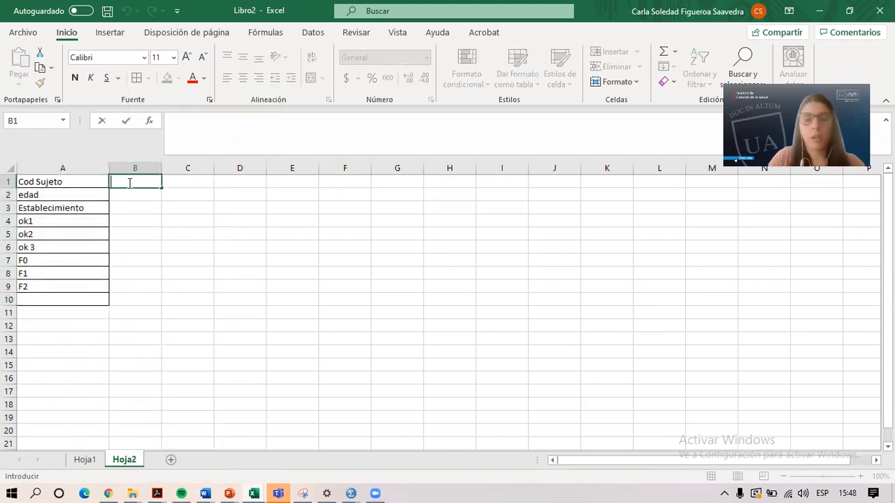
{"action": "type", "text": "Codi"}
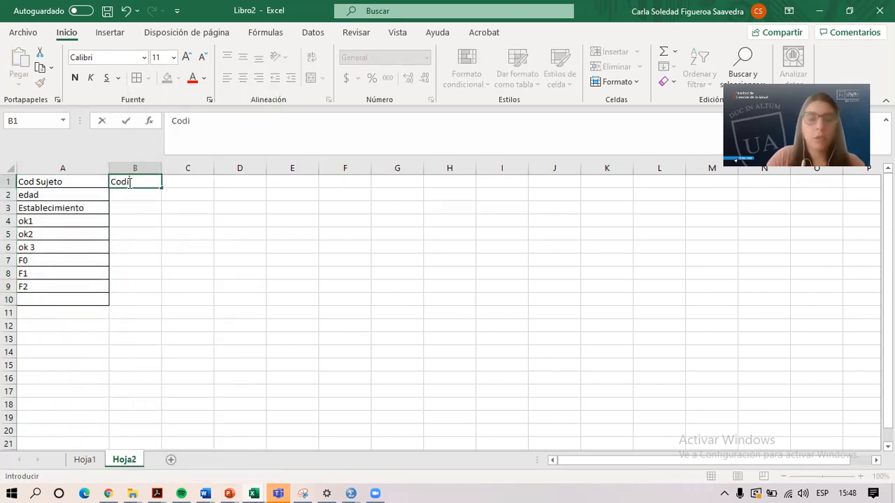
{"action": "type", "text": "go asigna"}
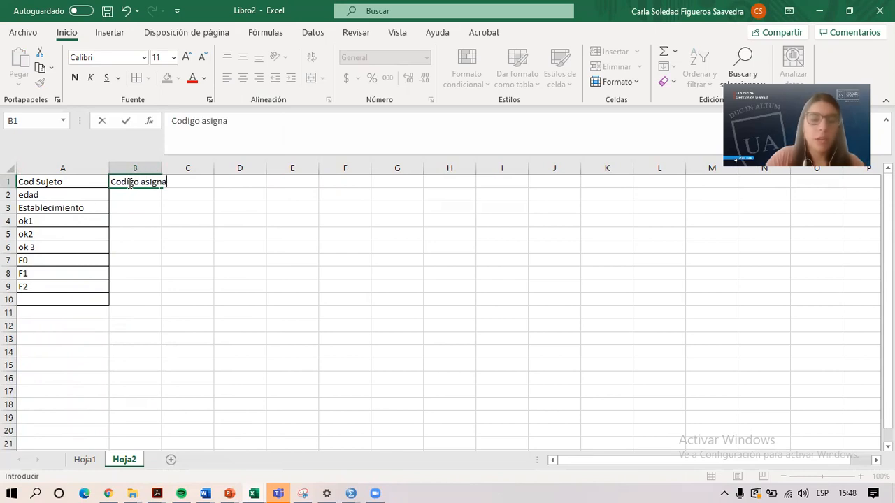
{"action": "type", "text": "do a la persona de"}
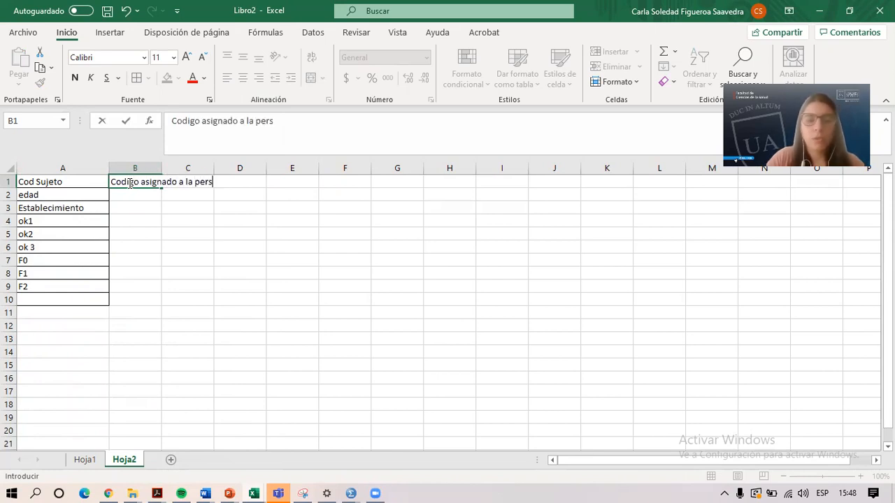
{"action": "key", "text": "BackSpace"}
{"action": "type", "text": "que fue ev"}
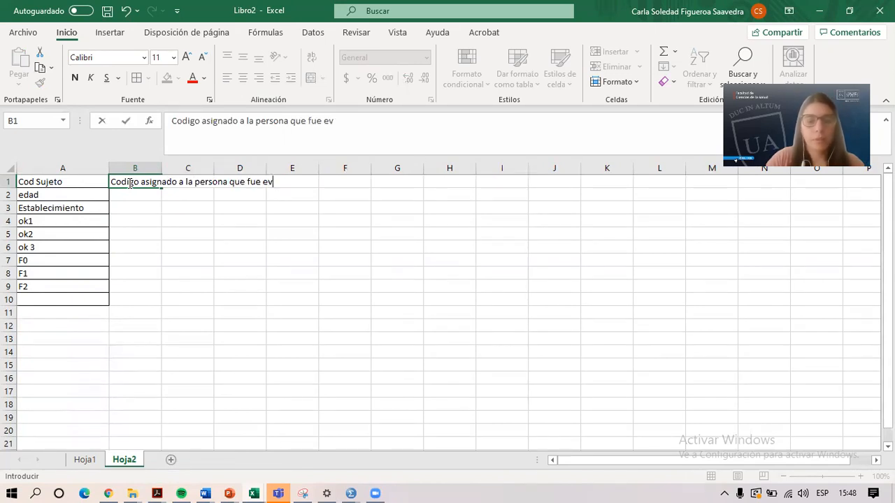
{"action": "type", "text": "aluada"}
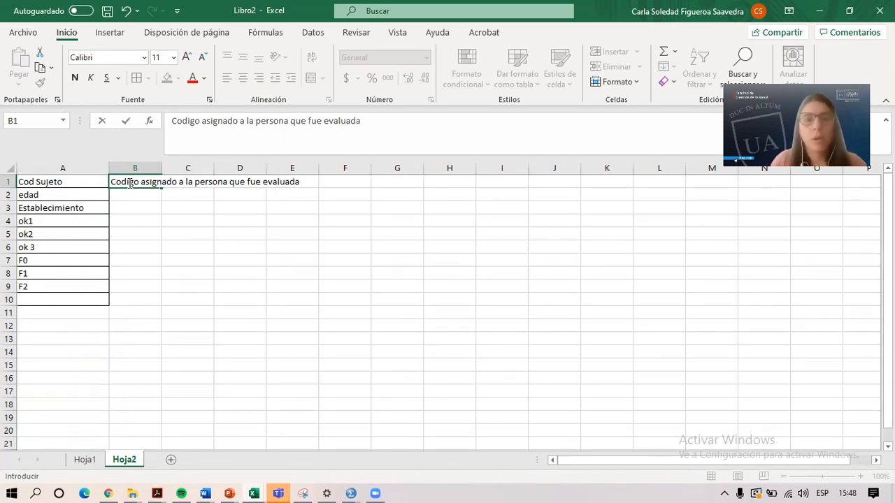
{"action": "left_click", "coordinate": [234, 311]}
{"action": "left_click_drag", "start_coordinate": [151, 179], "coordinate": [299, 181]}
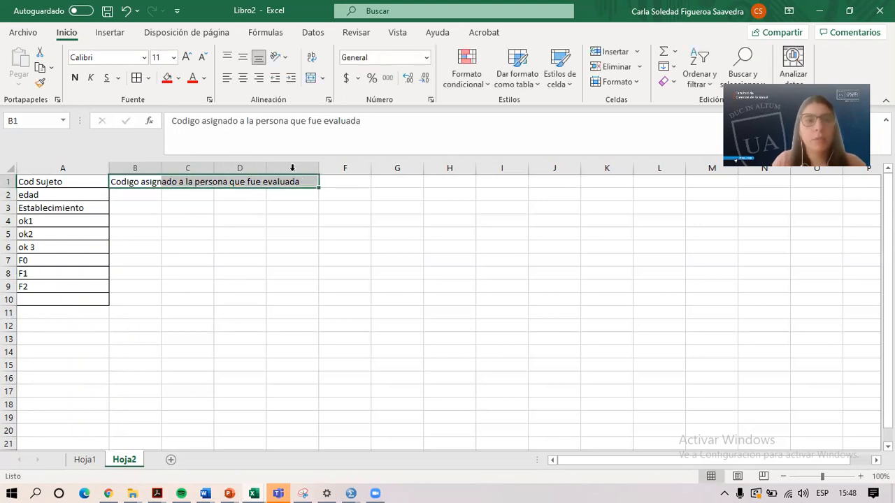
{"action": "left_click", "coordinate": [147, 77]}
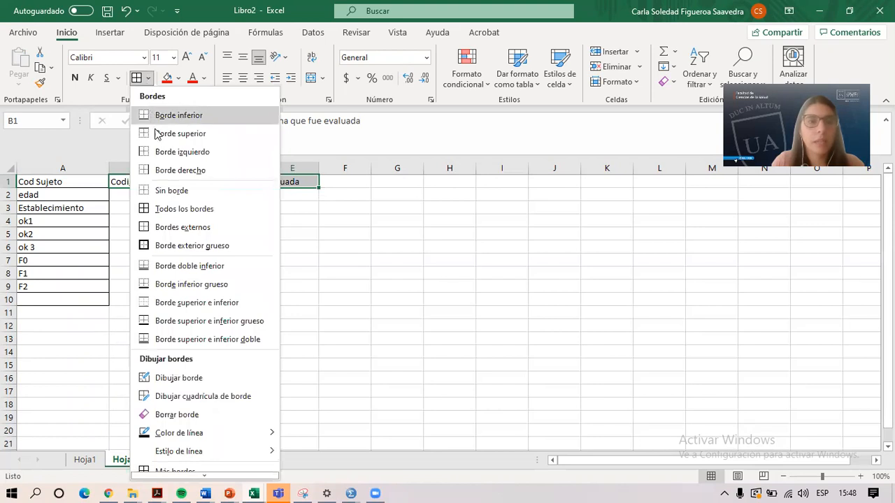
{"action": "left_click", "coordinate": [418, 233]}
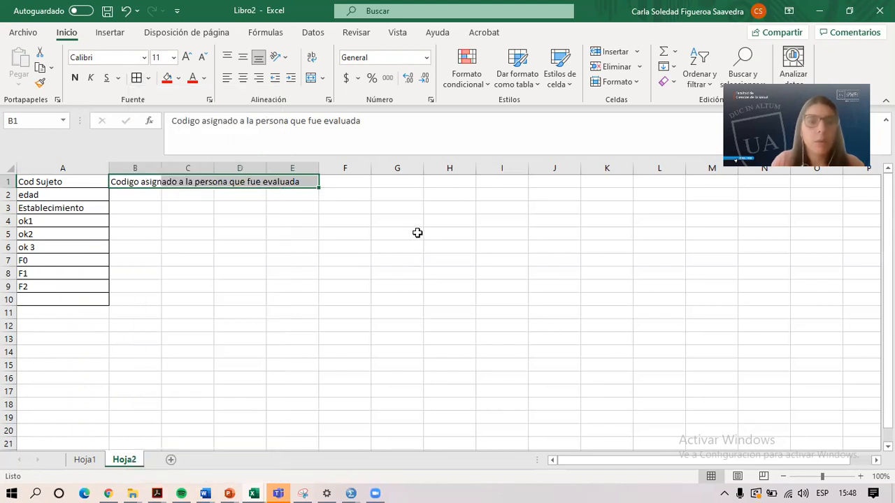
Enter the description "edad de la persona al dia de la evaluación" in cell B2, beside edad
{"action": "left_click", "coordinate": [140, 195]}
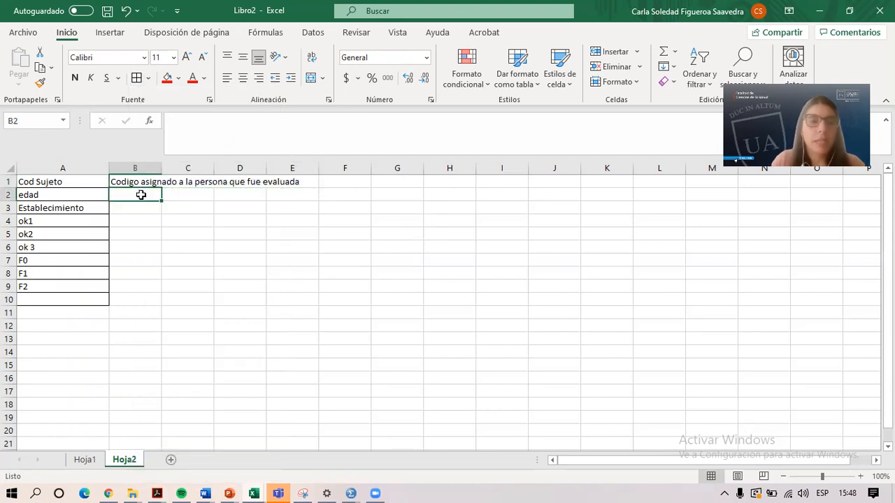
{"action": "type", "text": "e"}
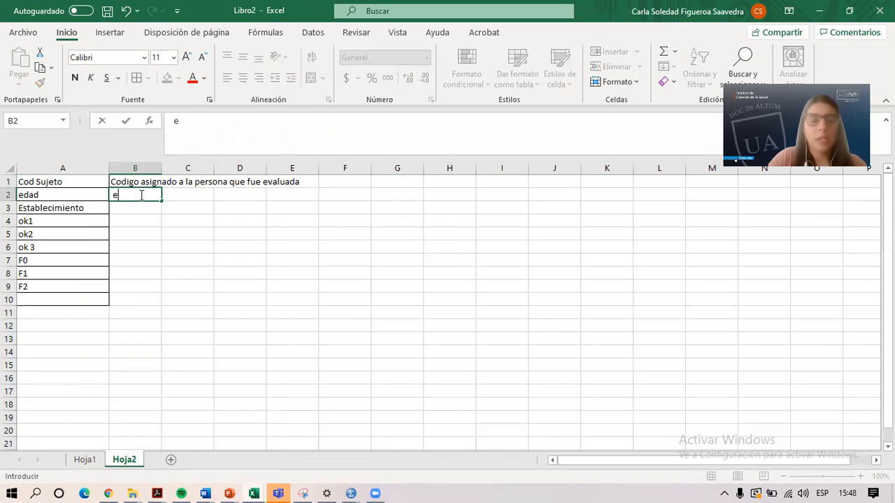
{"action": "type", "text": "dad de la pe"}
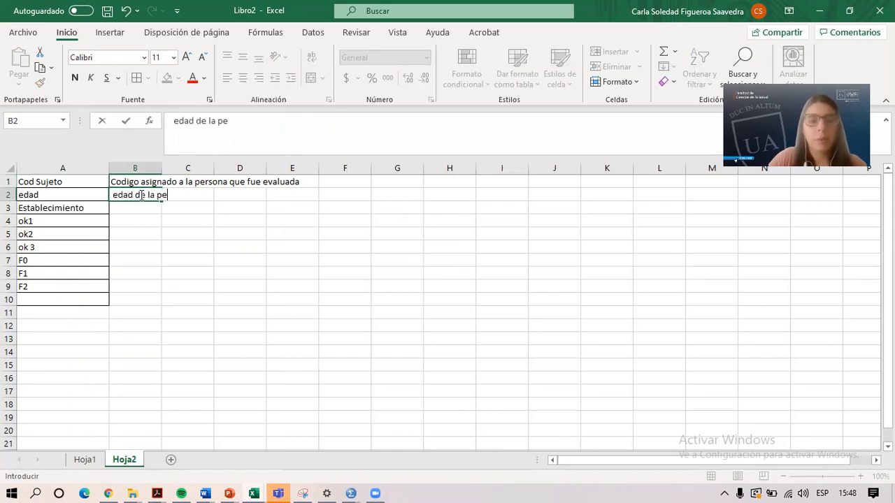
{"action": "type", "text": "rsona al dia de la evaluación"}
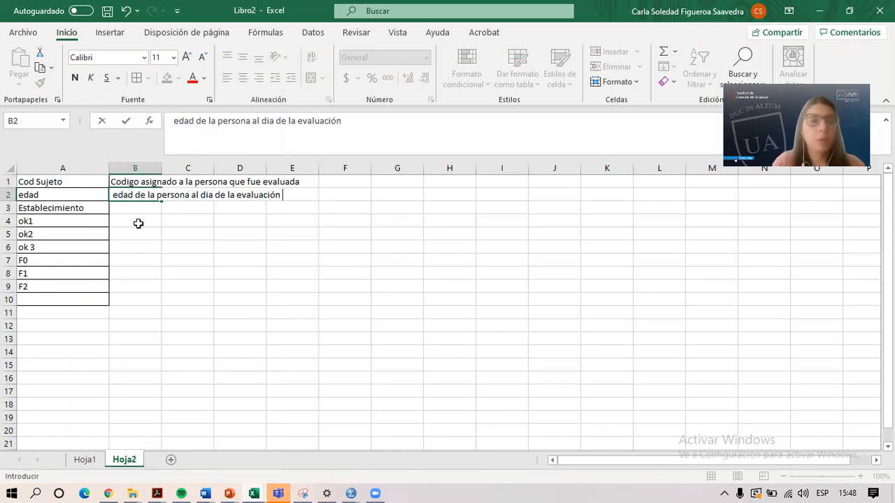
{"action": "key", "text": "Return"}
Capitalize the first letter of the description in cell B2 so it begins with "Edad"
{"action": "left_click", "coordinate": [126, 195]}
{"action": "double_click", "coordinate": [114, 195]}
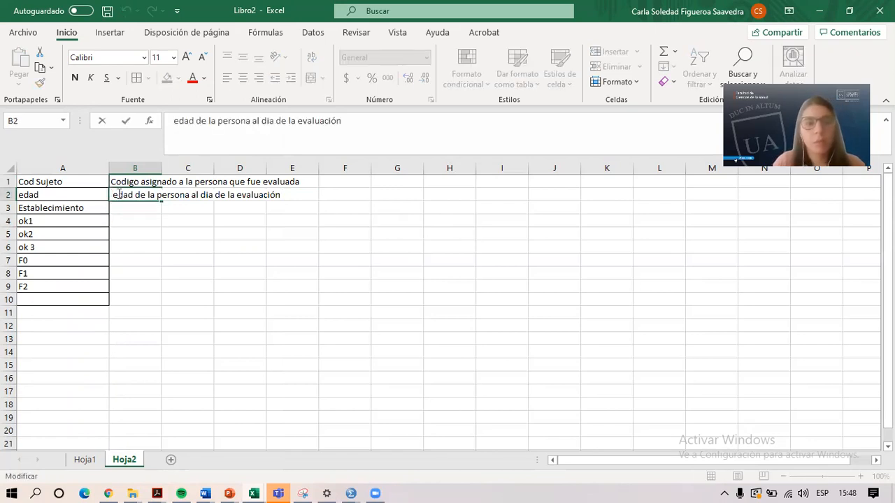
{"action": "key", "text": "BackSpace"}
{"action": "type", "text": "E"}
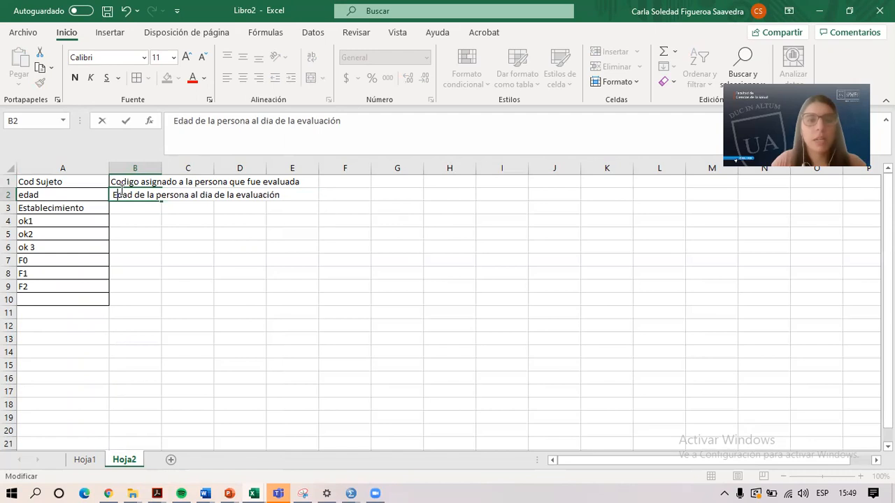
{"action": "left_click", "coordinate": [127, 207]}
Enter the description "Establecimiento educativo al que asiste la persona de la evaluación" in cell B3, beside Establecimiento
{"action": "left_click", "coordinate": [135, 216]}
{"action": "left_click", "coordinate": [133, 207]}
{"action": "double_click", "coordinate": [133, 207]}
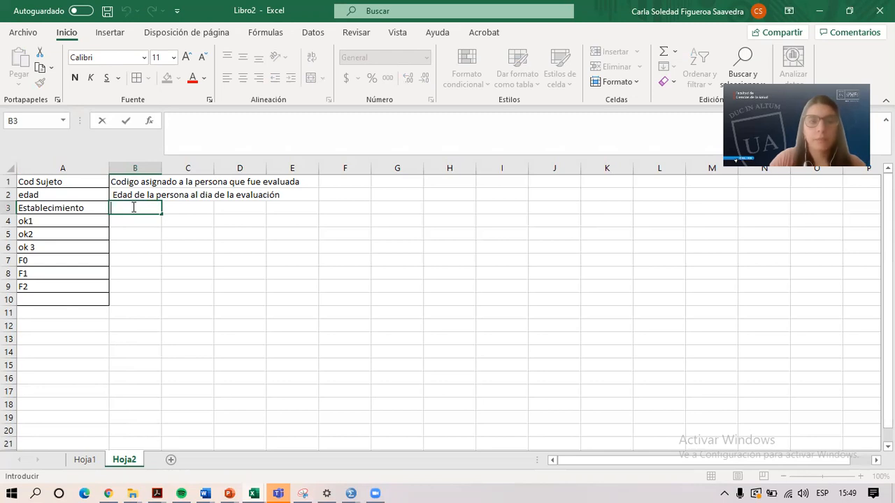
{"action": "type", "text": "Establecimiento de la persona al dia de la evaluación"}
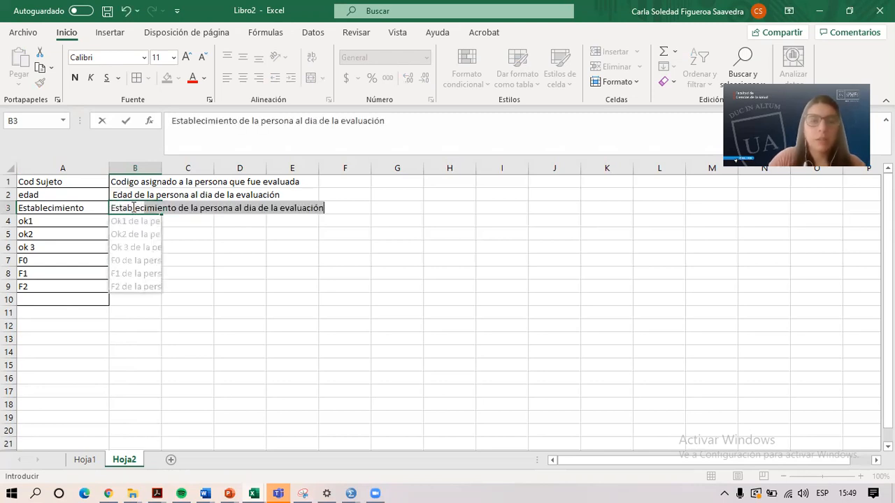
{"action": "type", "text": "edu"}
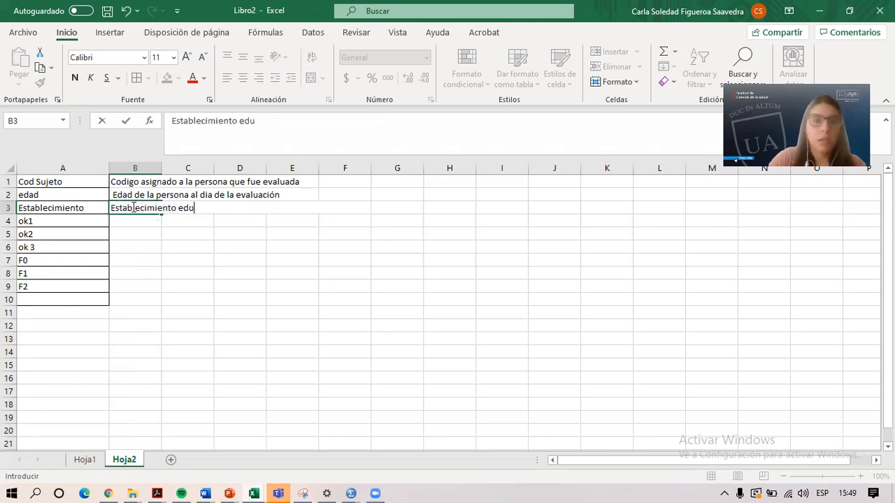
{"action": "type", "text": "cativo al"}
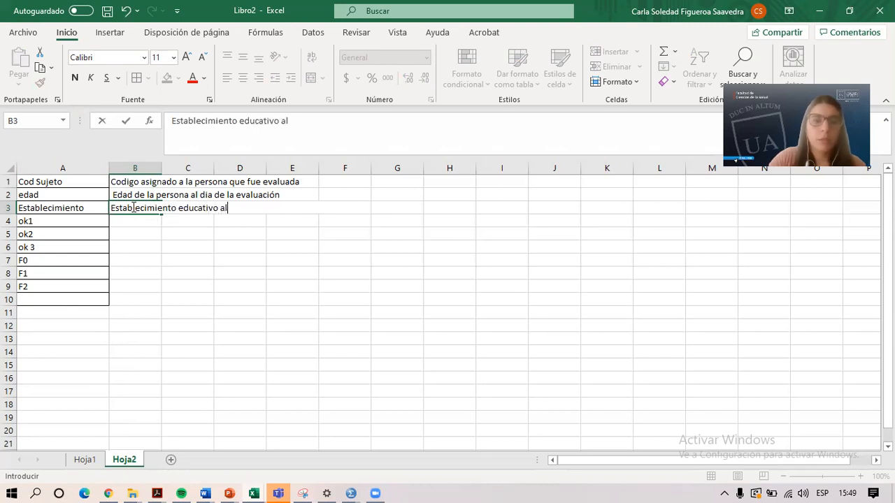
{"action": "type", "text": " que asiste "}
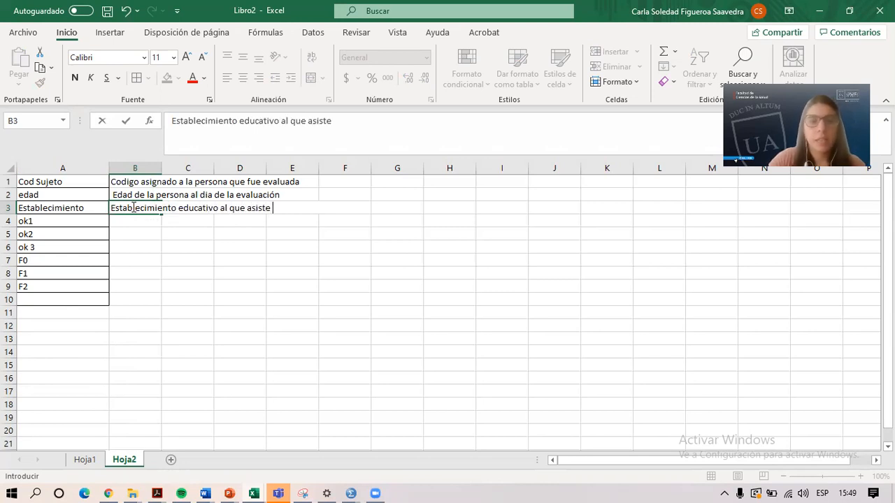
{"action": "type", "text": "la per"}
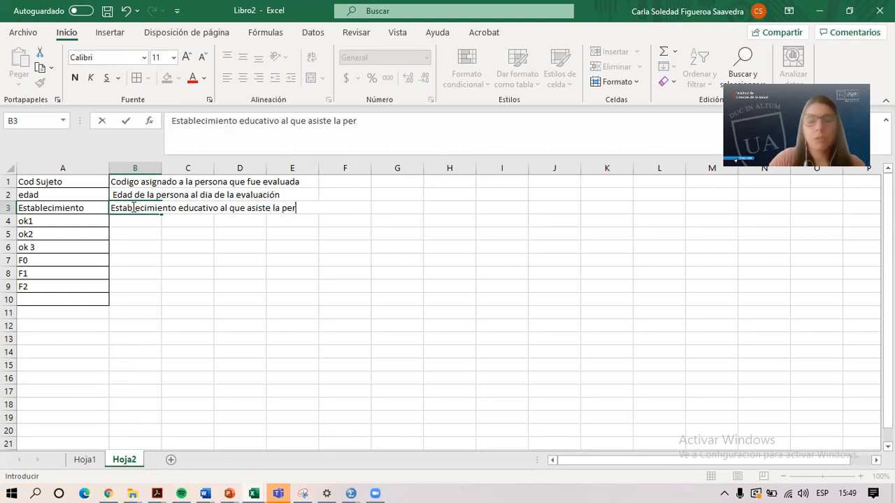
{"action": "type", "text": "sona de la evaluación"}
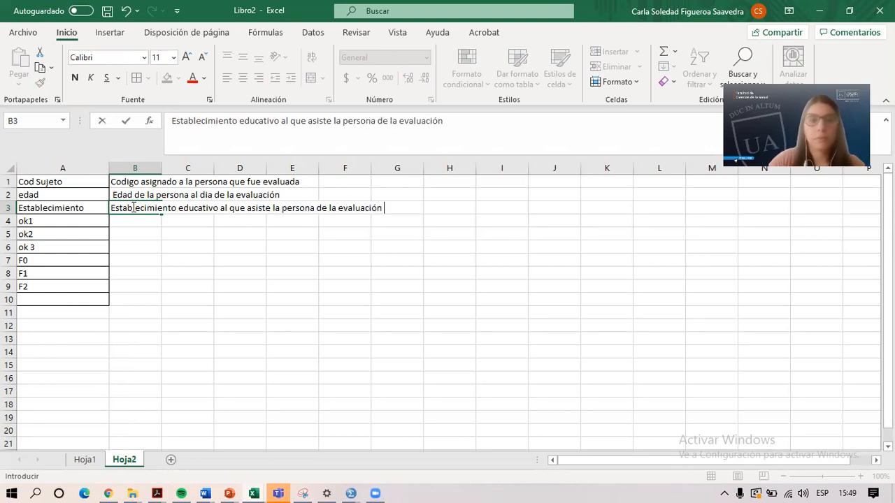
{"action": "left_click", "coordinate": [137, 222]}
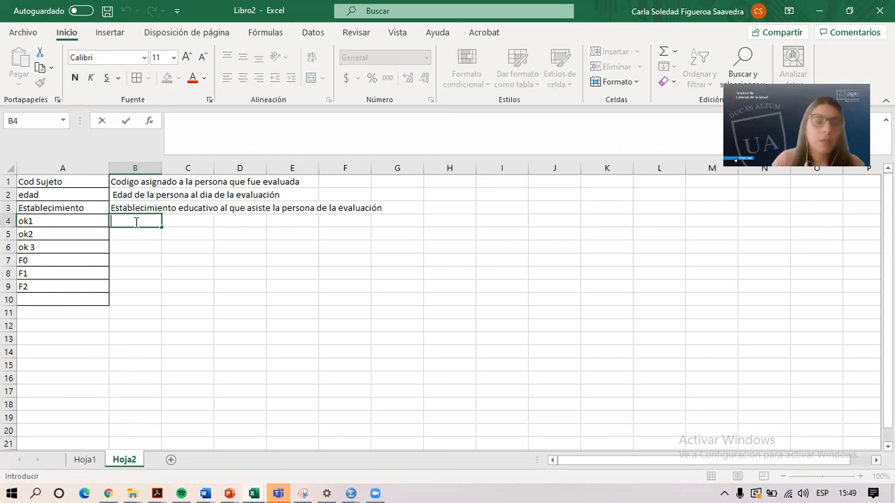
Enter the description "Pregunta 1 del test de okasha" in cell B4, beside ok1, and copy it to cells B5 and B6
{"action": "type", "text": "Pregunta 1 del test de oksasha"}
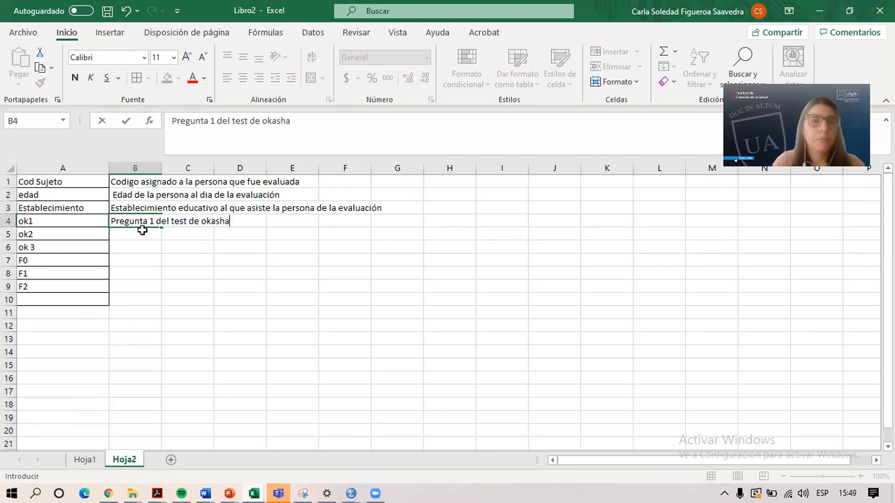
{"action": "key", "text": "Return"}
{"action": "left_click", "coordinate": [144, 222]}
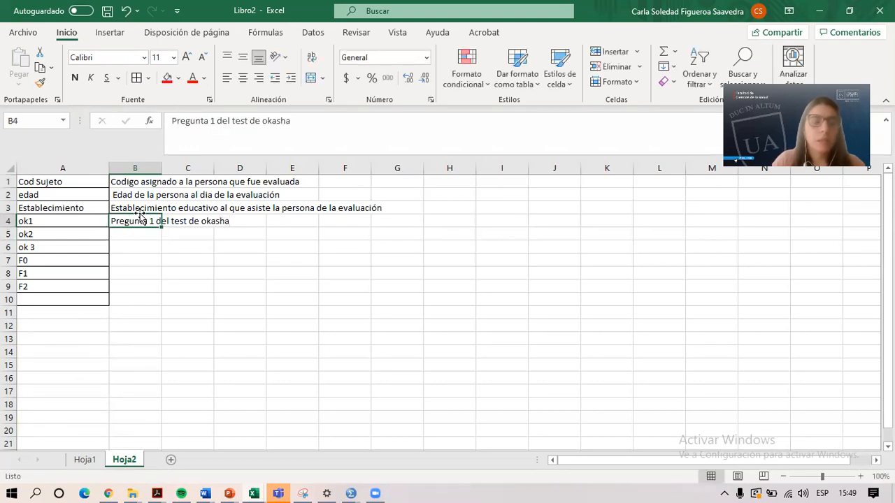
{"action": "mouse_move", "coordinate": [120, 222]}
{"action": "left_mouse_down"}
{"action": "mouse_move", "coordinate": [233, 230]}
{"action": "mouse_move", "coordinate": [226, 221]}
{"action": "left_mouse_up"}
{"action": "right_click", "coordinate": [225, 221]}
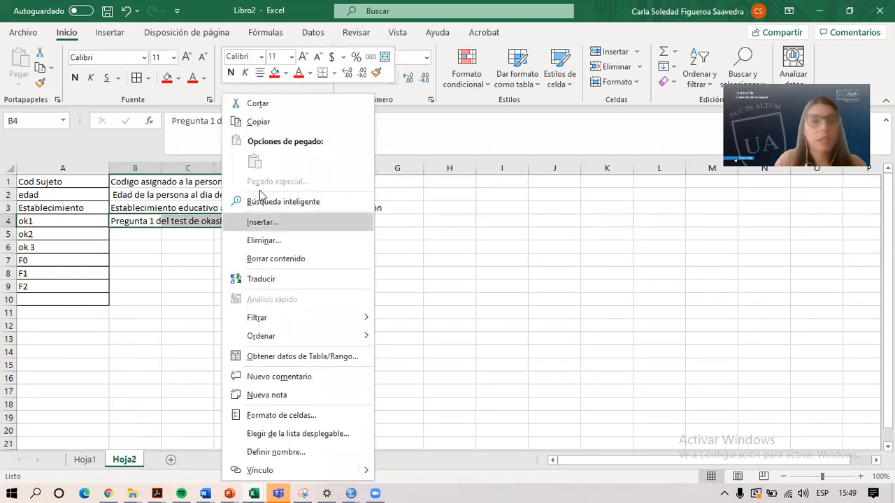
{"action": "left_click", "coordinate": [259, 122]}
{"action": "left_click", "coordinate": [151, 231]}
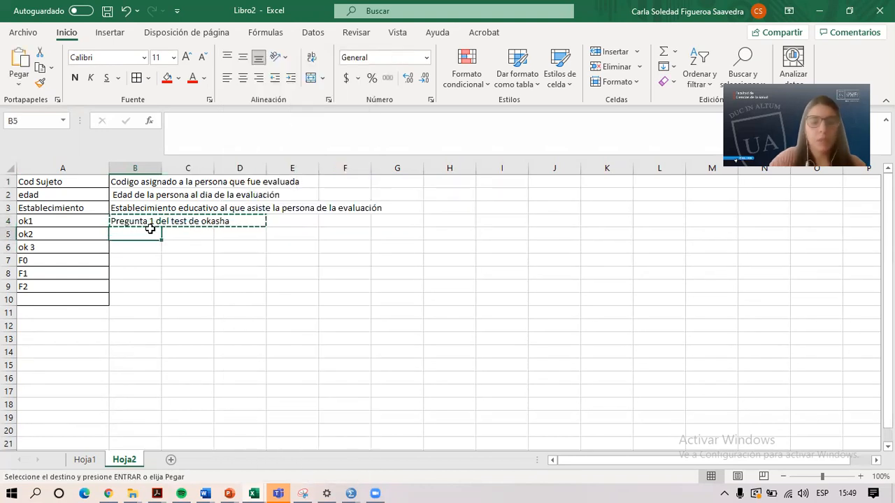
{"action": "key", "text": "ctrl+v"}
{"action": "left_click", "coordinate": [139, 249]}
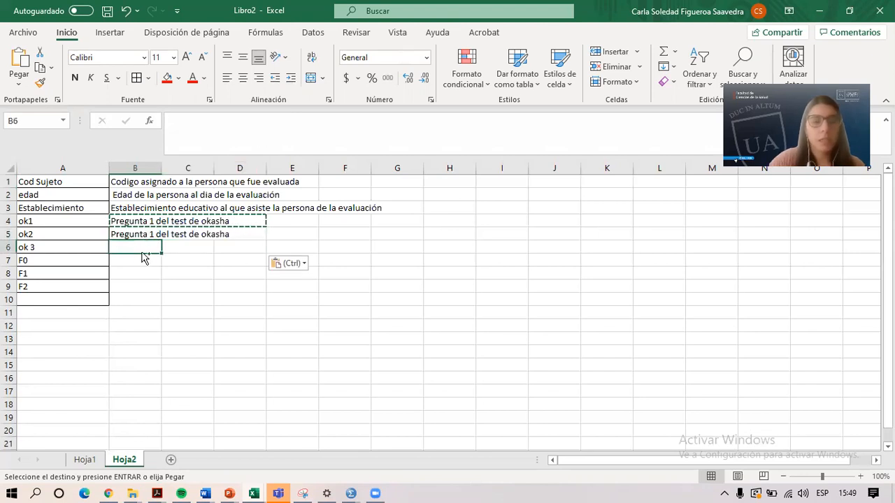
{"action": "key", "text": "ctrl+v"}
Change the question number in the copied descriptions to 2 in cell B5 and to 3 in cell B6
{"action": "double_click", "coordinate": [148, 234]}
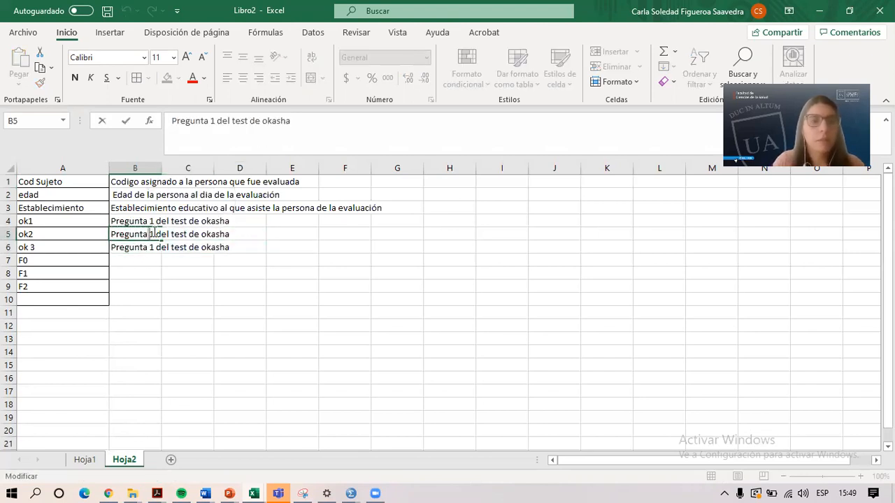
{"action": "key", "text": "BackSpace"}
{"action": "type", "text": "2"}
{"action": "left_click", "coordinate": [152, 248]}
{"action": "double_click", "coordinate": [153, 249]}
{"action": "key", "text": "BackSpace"}
{"action": "type", "text": "3"}
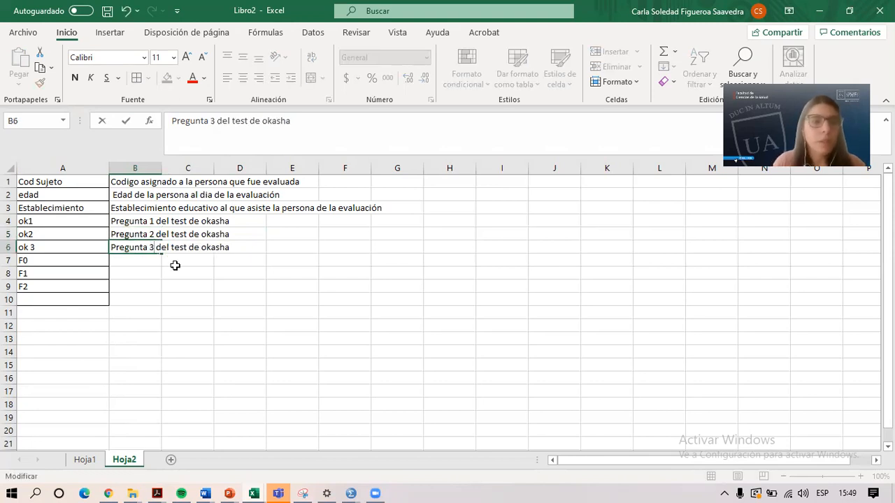
{"action": "left_click", "coordinate": [175, 266]}
Enter the description "Frecuencia fundamental" in cell B7, beside F0
{"action": "double_click", "coordinate": [144, 260]}
{"action": "type", "text": "Frecuenc"}
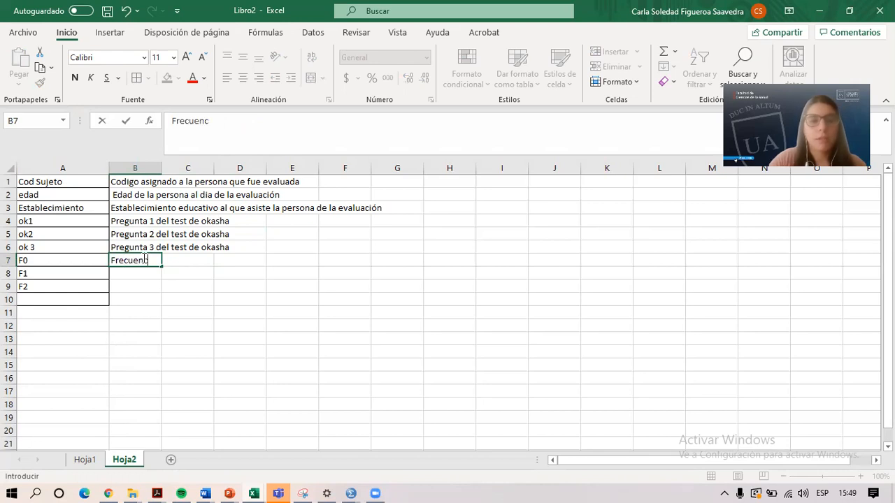
{"action": "type", "text": "ia fundamental"}
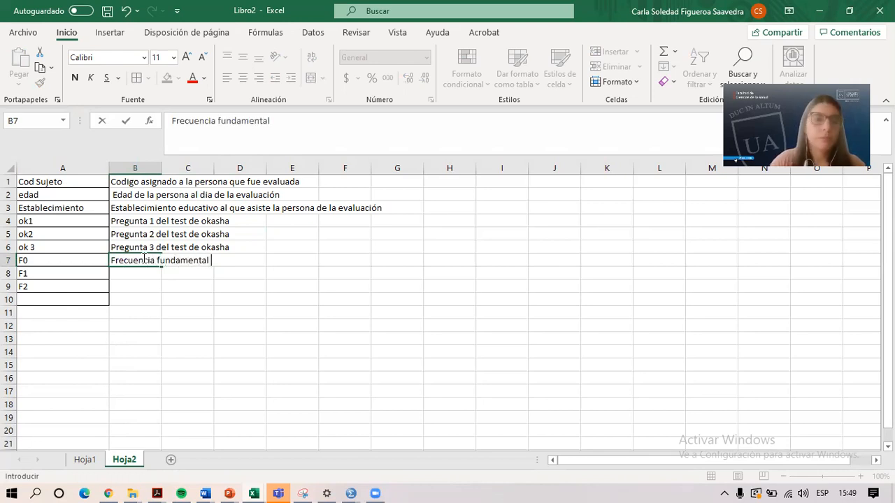
Enter the description "1er Formante" in cell B8, beside F1
{"action": "left_click", "coordinate": [150, 274]}
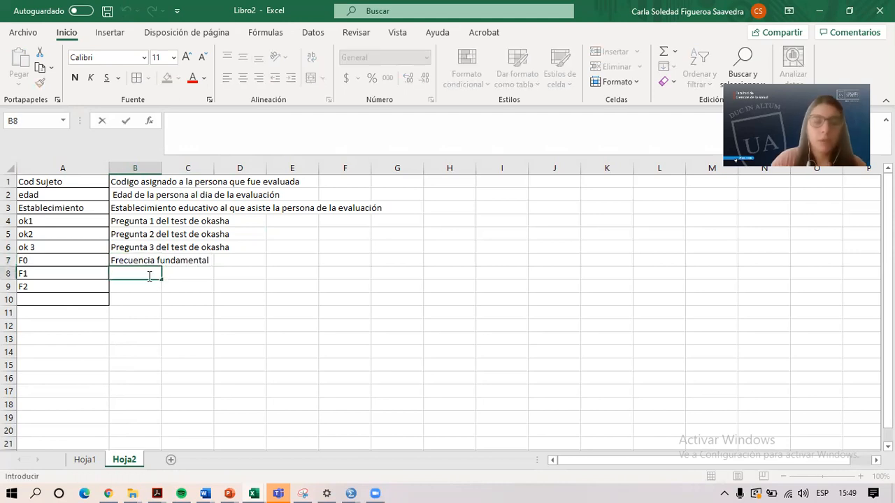
{"action": "type", "text": "!er"}
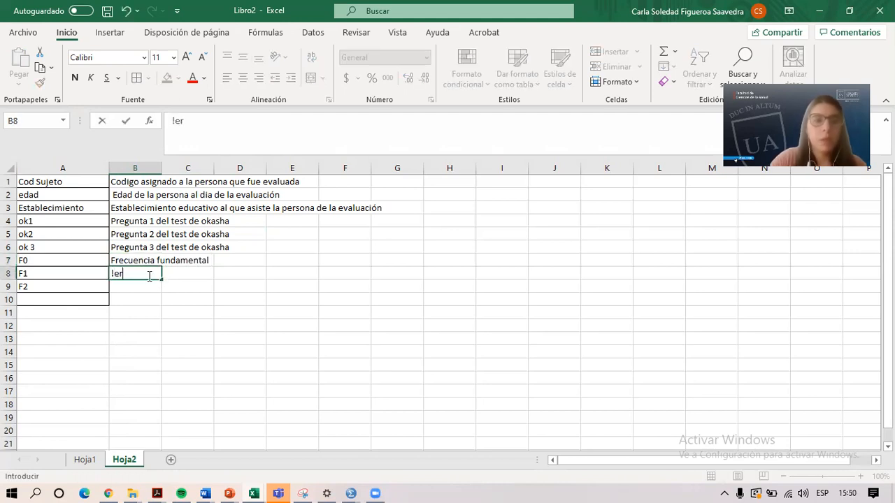
{"action": "key", "text": "BackSpace"}
{"action": "key", "text": "BackSpace"}
{"action": "key", "text": "BackSpace"}
{"action": "type", "text": "1er"}
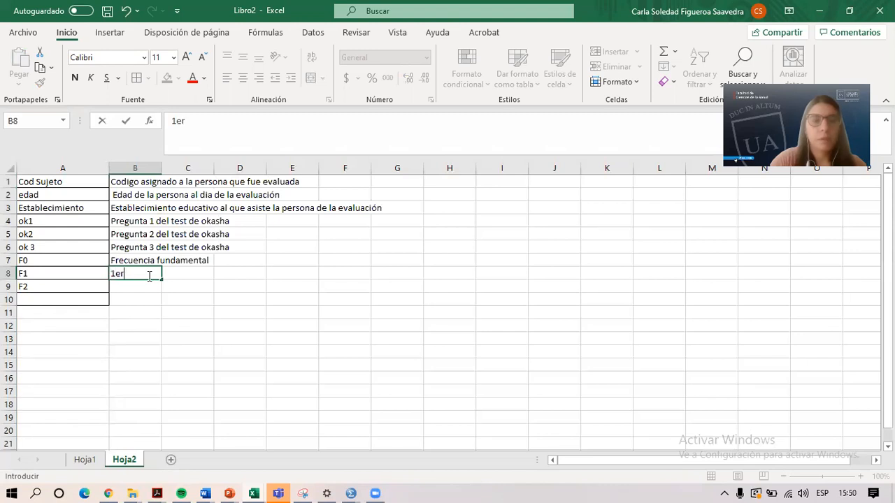
{"action": "type", "text": " Formante"}
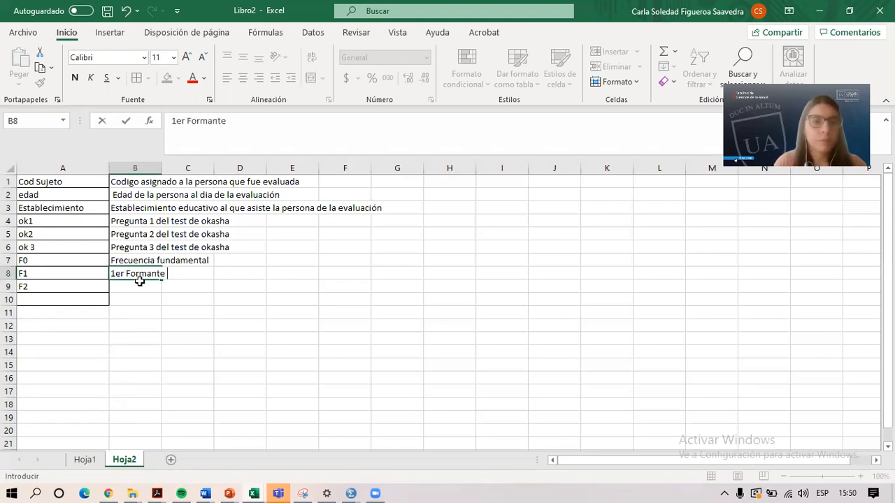
{"action": "key", "text": "Return"}
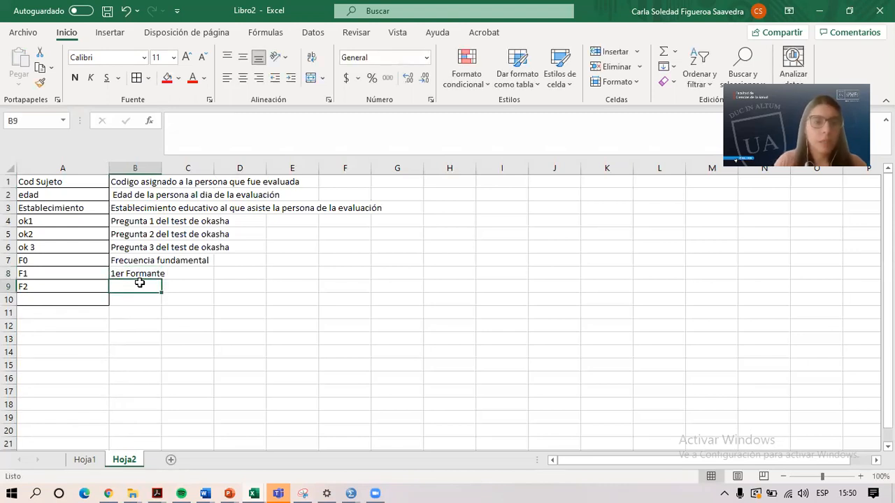
Enter the description "2do Formante" in cell B9, beside F2
{"action": "type", "text": "2do"}
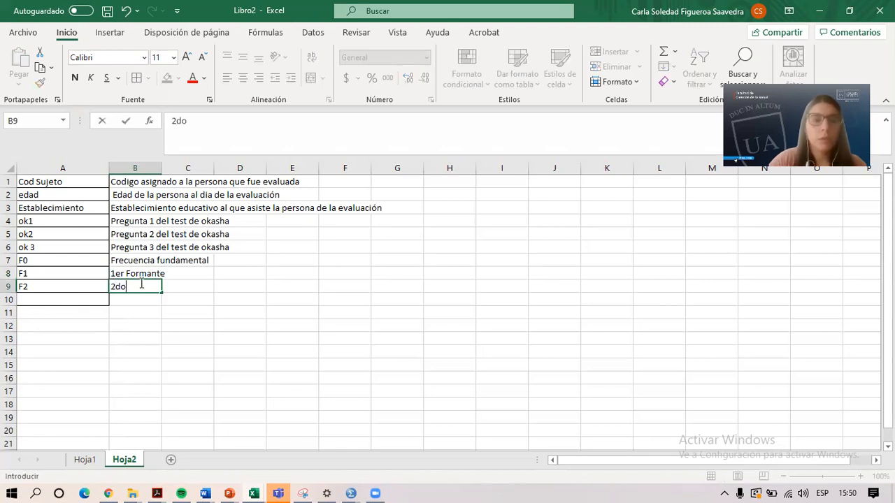
{"action": "type", "text": " Formante"}
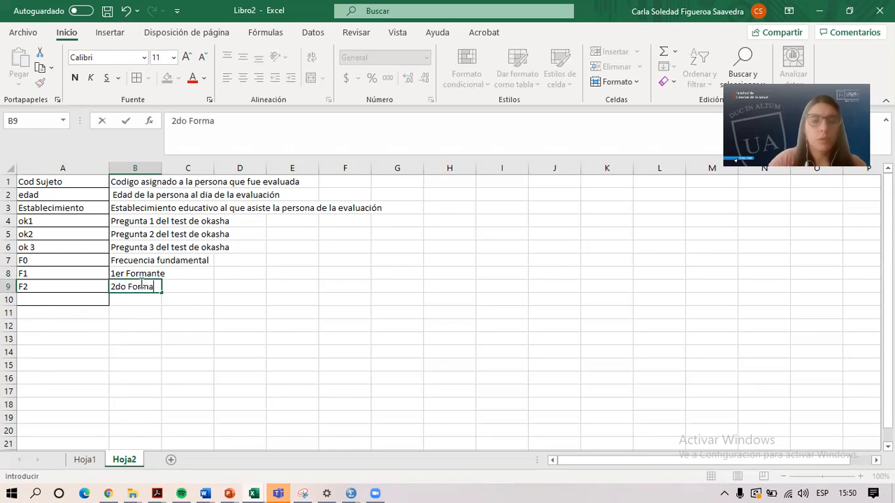
{"action": "left_click", "coordinate": [189, 297]}
{"action": "left_click_drag", "start_coordinate": [146, 179], "coordinate": [369, 295]}
{"action": "left_click", "coordinate": [151, 364]}
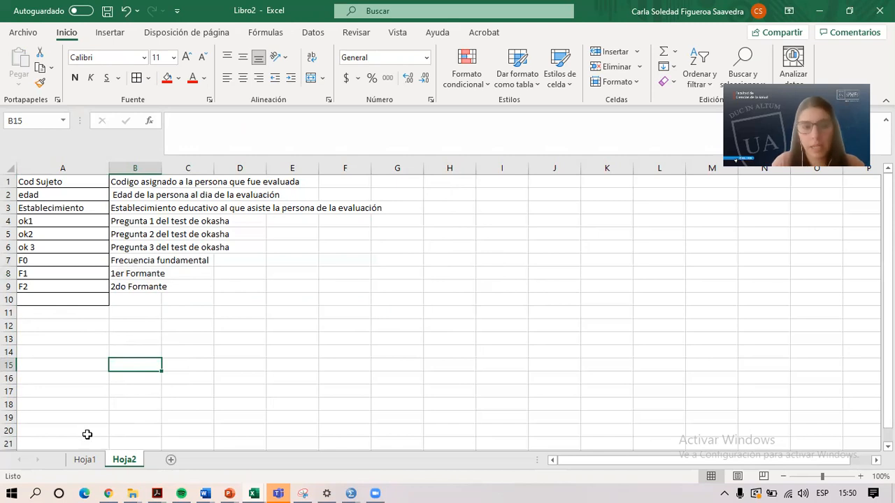
On Hoja1, enter the subject codes c1 to c5 under Cod Sujeto in cells A2 to A6
{"action": "left_click", "coordinate": [84, 460]}
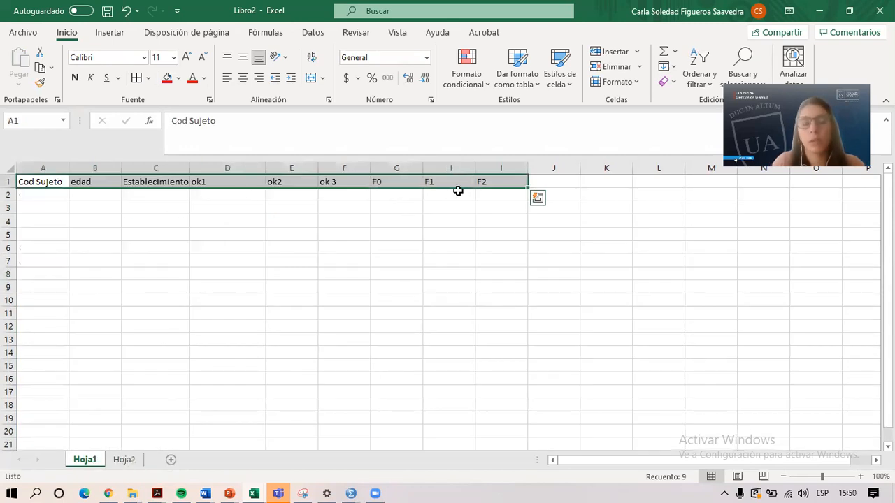
{"action": "left_click", "coordinate": [394, 234]}
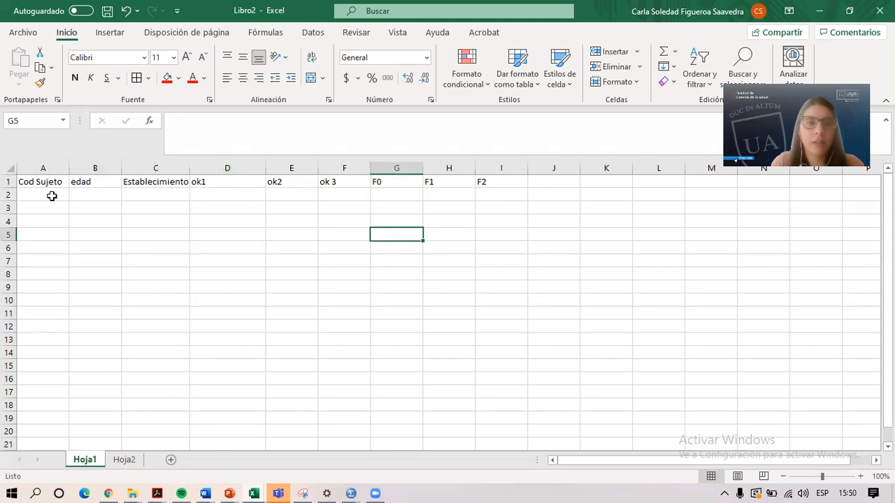
{"action": "left_click", "coordinate": [51, 196]}
{"action": "type", "text": "1"}
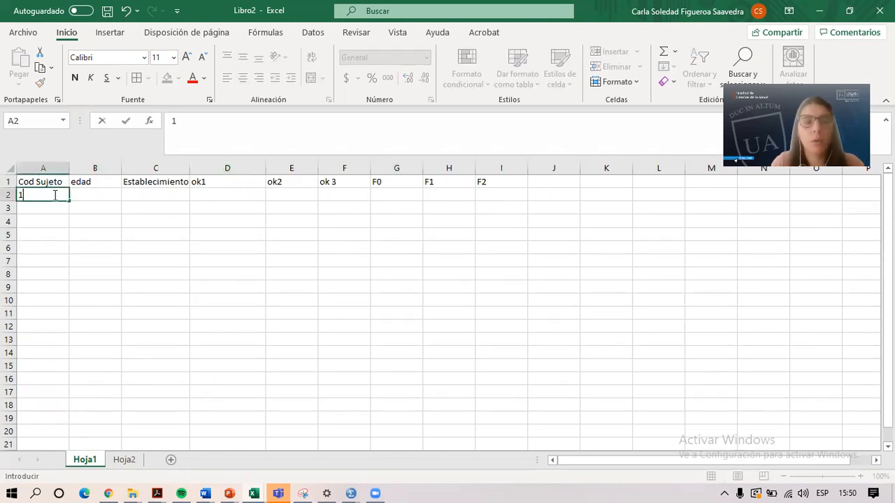
{"action": "type", "text": "c1"}
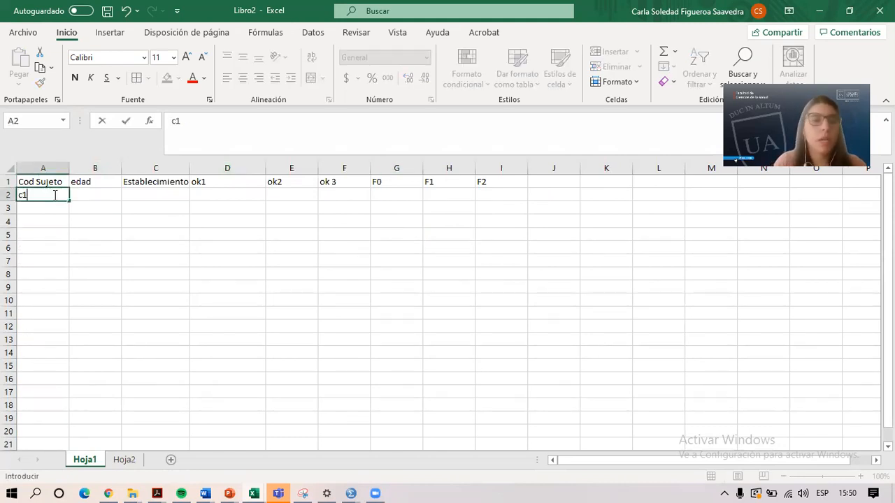
{"action": "left_click", "coordinate": [39, 209]}
{"action": "type", "text": "c2"}
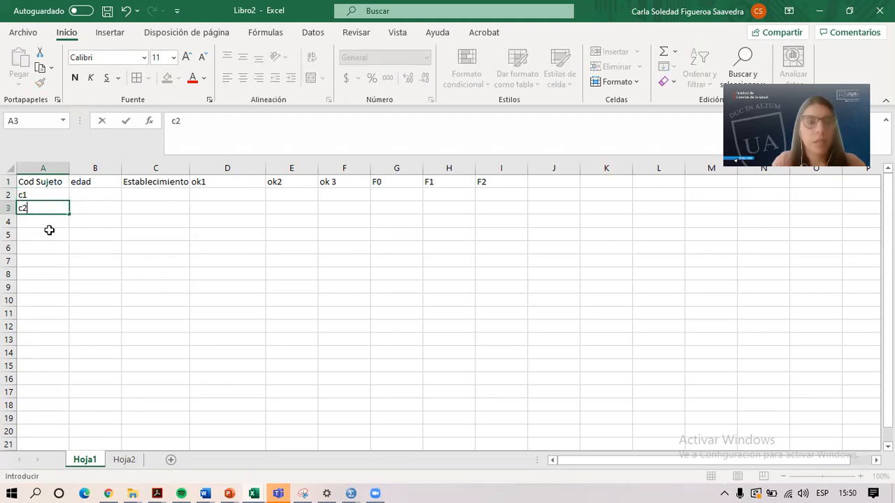
{"action": "left_click", "coordinate": [46, 222]}
{"action": "type", "text": "c3"}
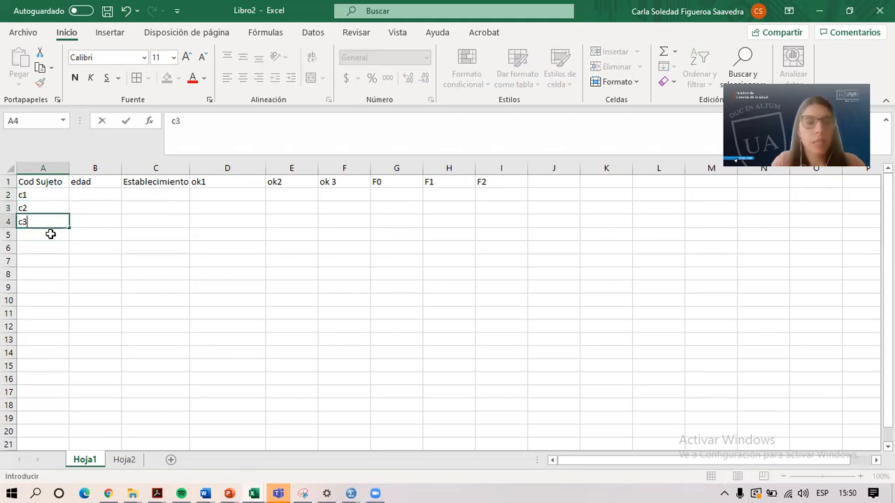
{"action": "left_click", "coordinate": [53, 236]}
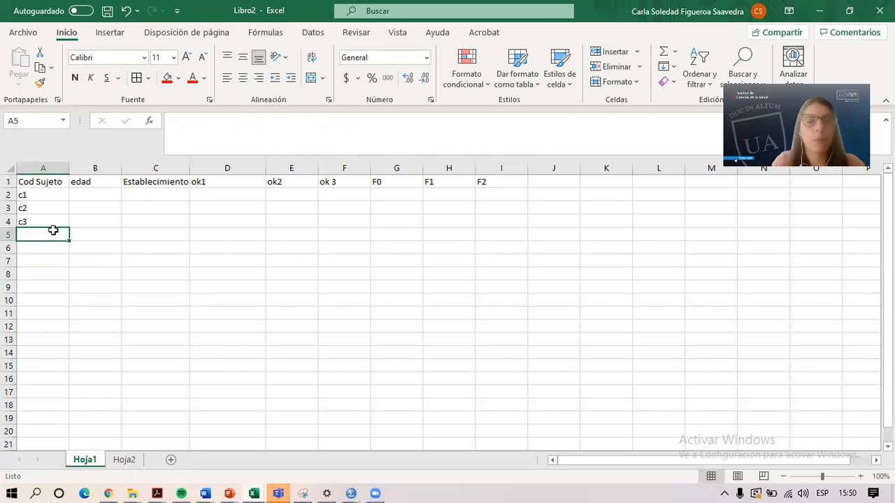
{"action": "type", "text": "c4"}
{"action": "left_click", "coordinate": [49, 251]}
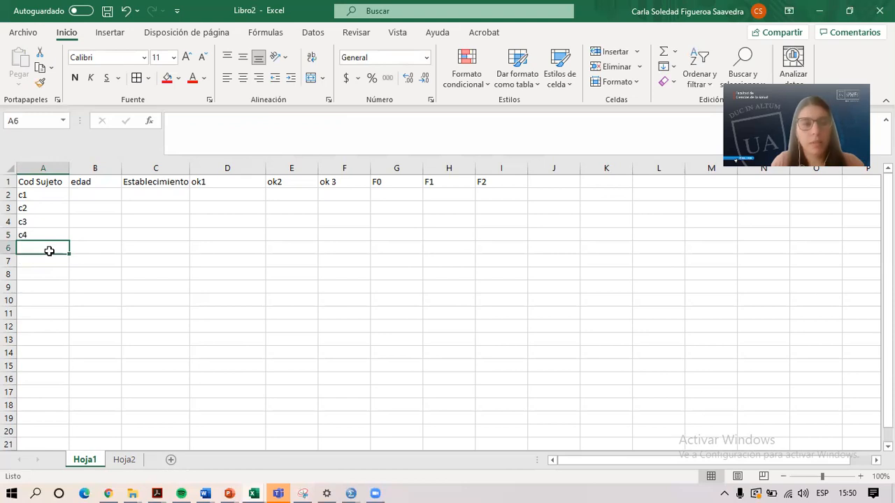
{"action": "type", "text": "c5"}
Continue the Cod Sujeto column with the codes c6 to c10 in cells A7 to A11
{"action": "left_click", "coordinate": [57, 260]}
{"action": "type", "text": "c6"}
{"action": "left_click", "coordinate": [40, 274]}
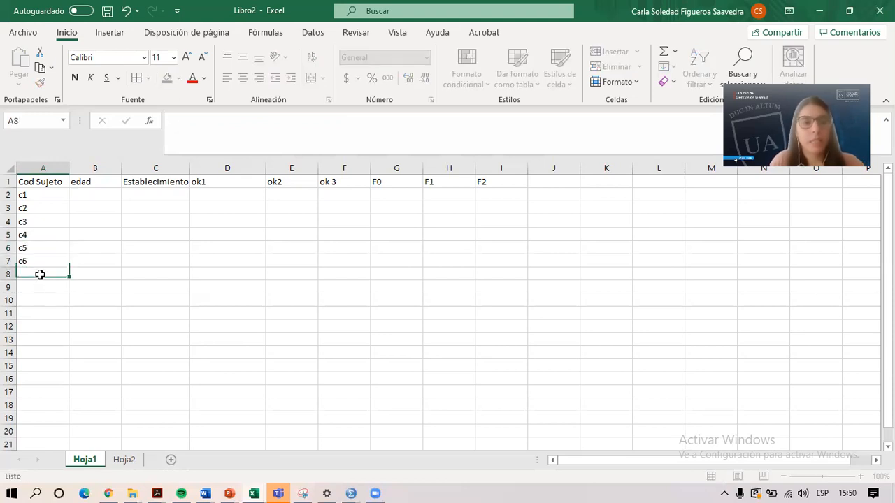
{"action": "type", "text": "c7"}
{"action": "left_click", "coordinate": [44, 285]}
{"action": "type", "text": "c8"}
{"action": "left_click", "coordinate": [46, 297]}
{"action": "type", "text": "c9"}
{"action": "left_click", "coordinate": [43, 313]}
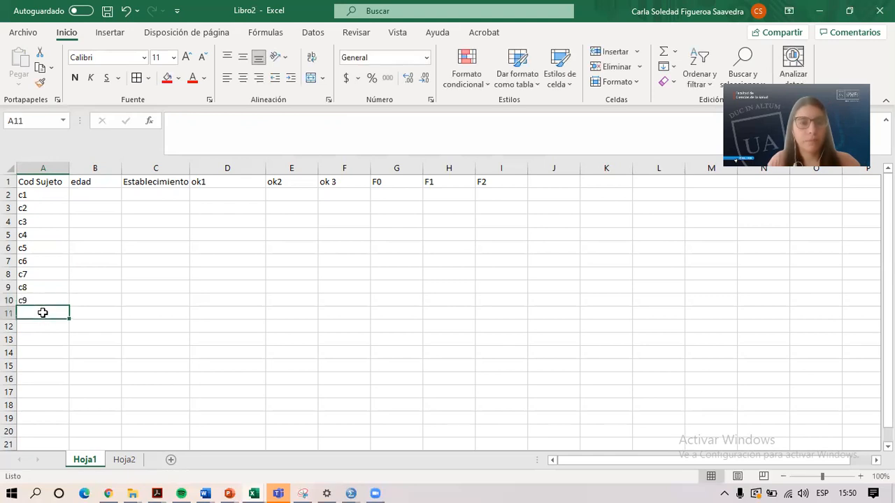
{"action": "type", "text": "c10"}
{"action": "left_click", "coordinate": [77, 297]}
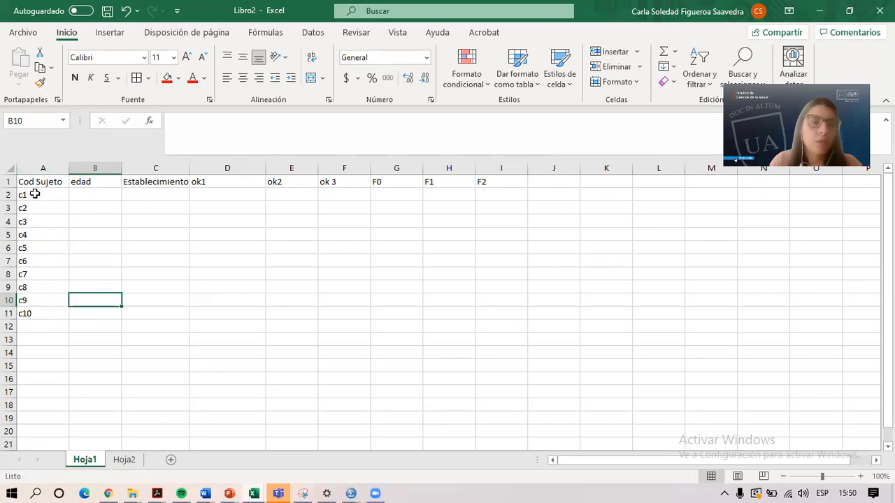
Enter the ages 17, 16, 17, 15 and 16 for subjects c1 to c5 in cells B2 to B6 under edad
{"action": "left_click", "coordinate": [82, 197]}
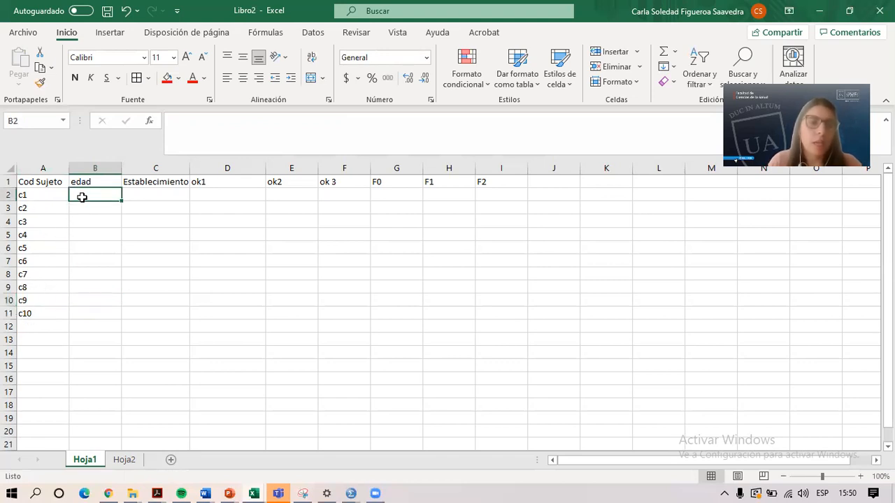
{"action": "type", "text": "1"}
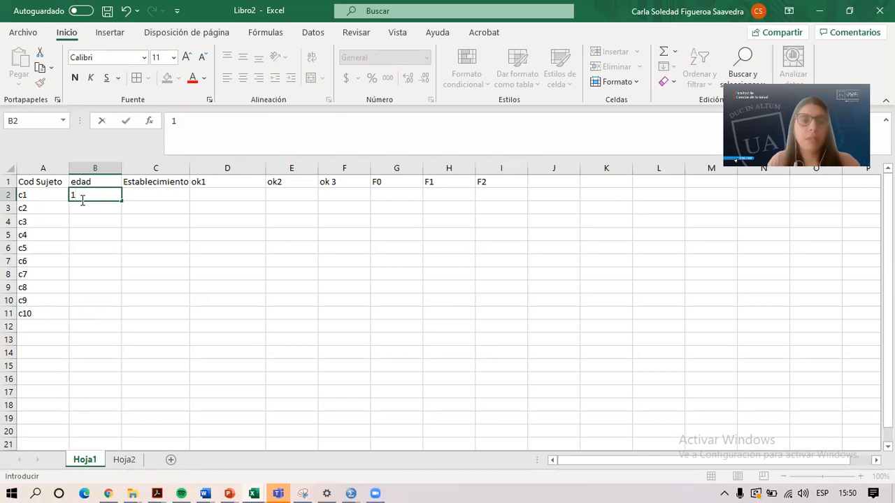
{"action": "type", "text": "7"}
{"action": "key", "text": "Return"}
{"action": "type", "text": "1"}
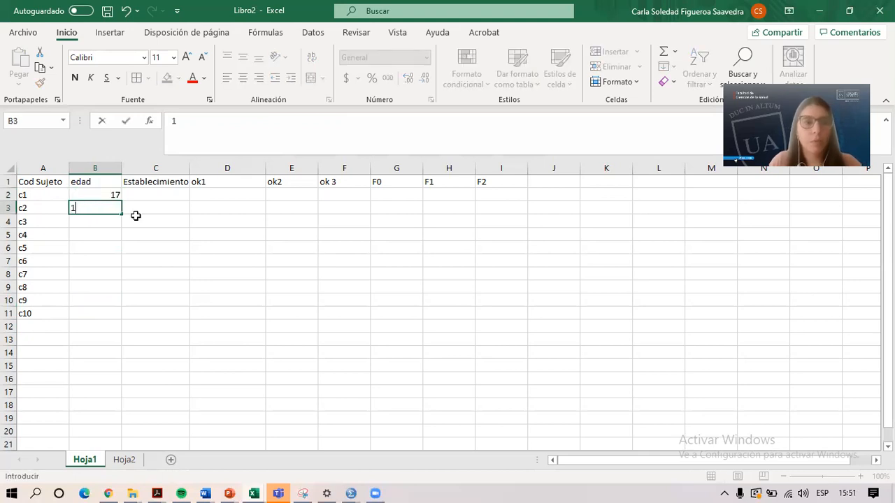
{"action": "type", "text": "6"}
{"action": "key", "text": "Return"}
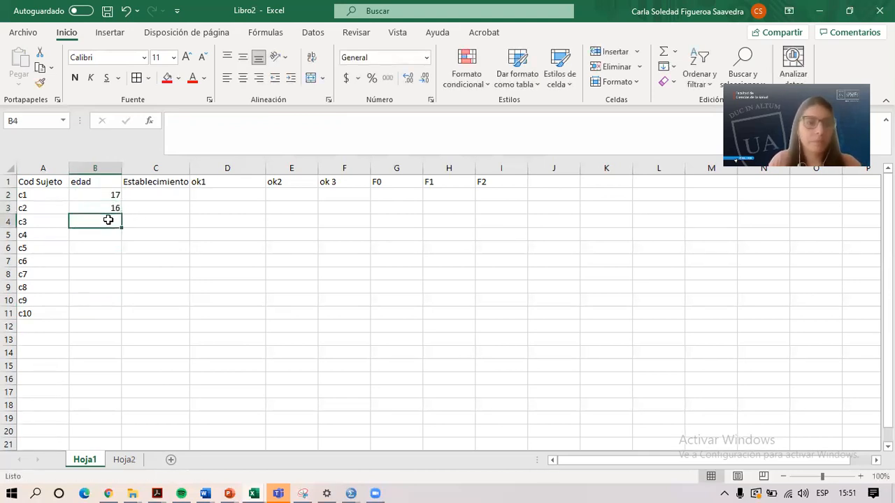
{"action": "type", "text": "17"}
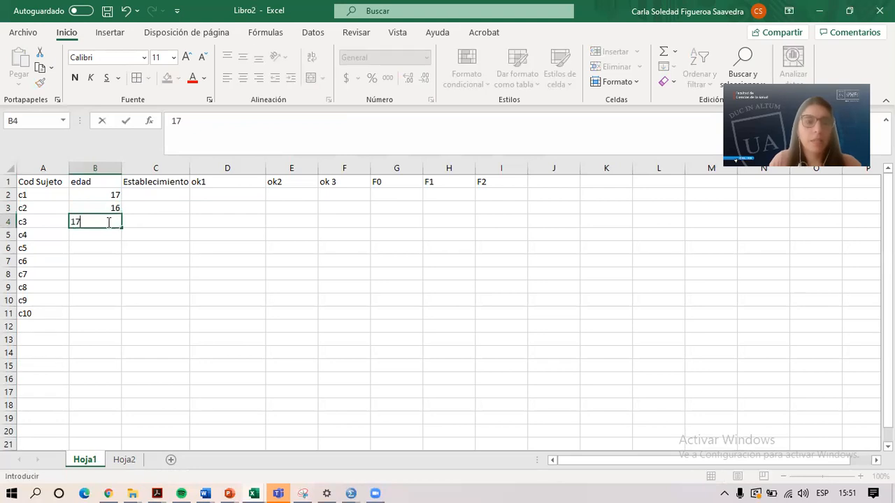
{"action": "key", "text": "Return"}
{"action": "type", "text": "15"}
{"action": "key", "text": "Return"}
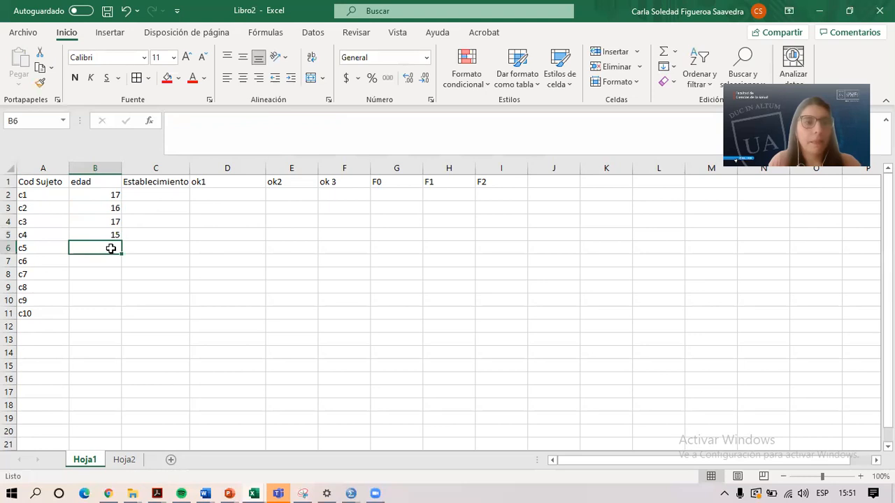
{"action": "type", "text": "16"}
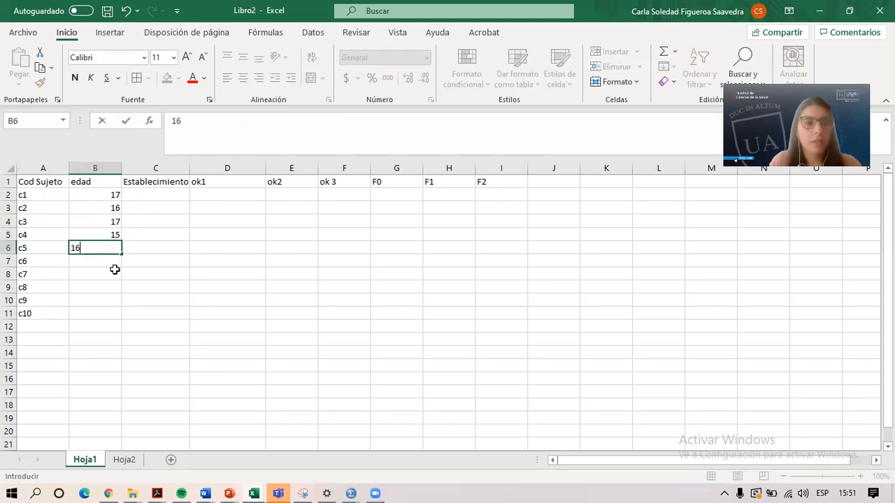
{"action": "key", "text": "Return"}
Continue the edad column with 18, 19, 15, 16 and 14 for subjects c6 to c10 in cells B7 to B11
{"action": "type", "text": "18"}
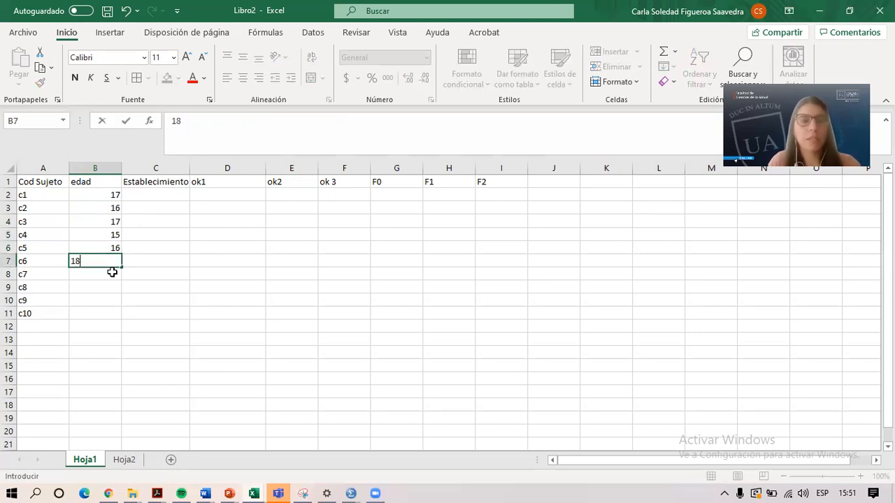
{"action": "key", "text": "Return"}
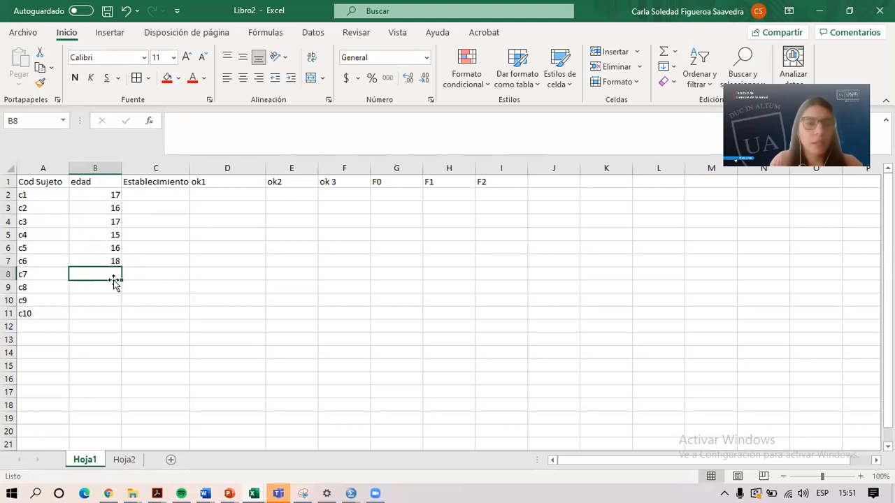
{"action": "type", "text": "1"}
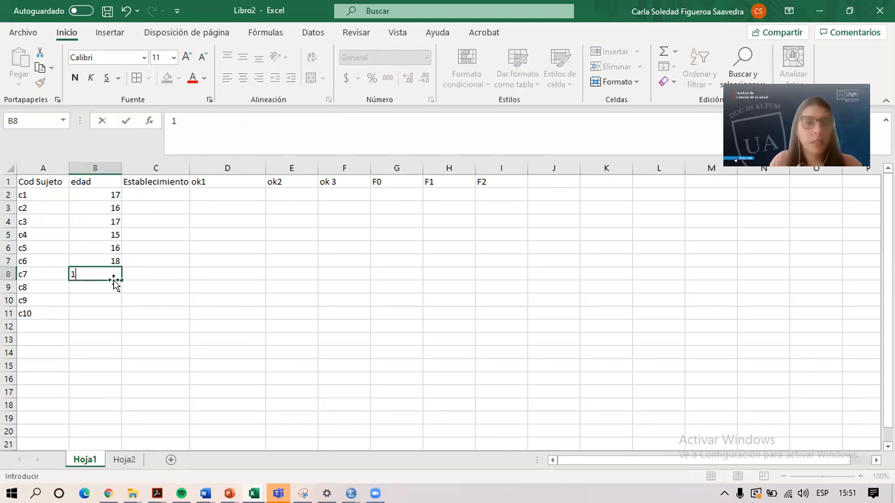
{"action": "type", "text": "9"}
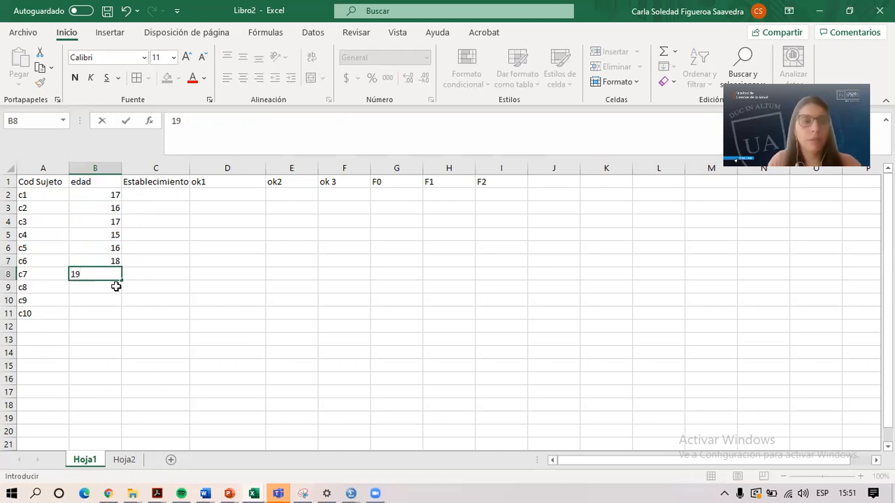
{"action": "key", "text": "Return"}
{"action": "type", "text": "15"}
{"action": "key", "text": "Return"}
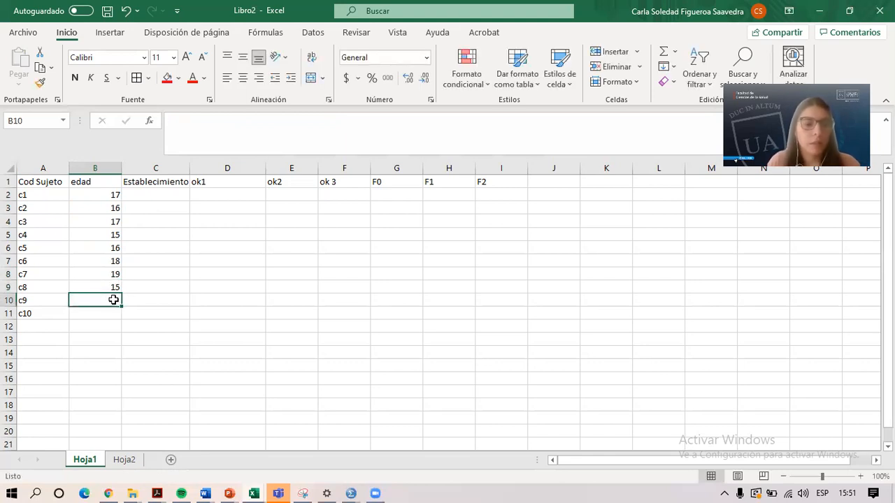
{"action": "type", "text": "16"}
{"action": "key", "text": "Return"}
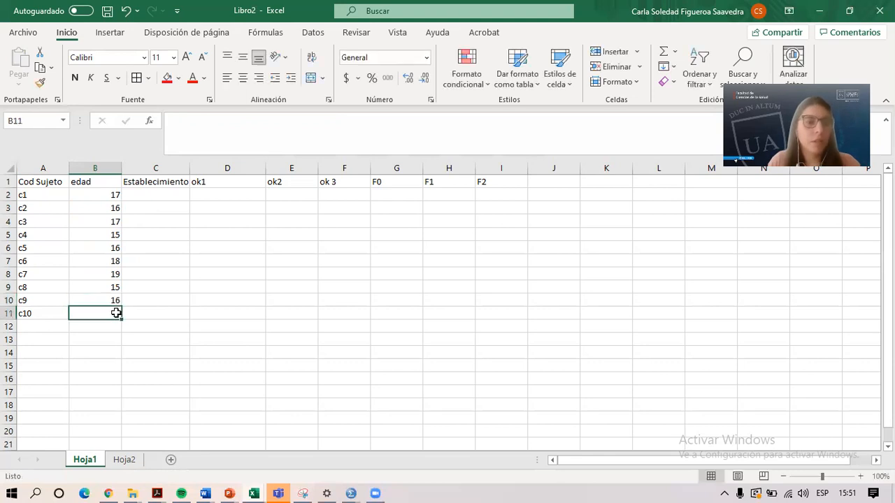
{"action": "type", "text": "14"}
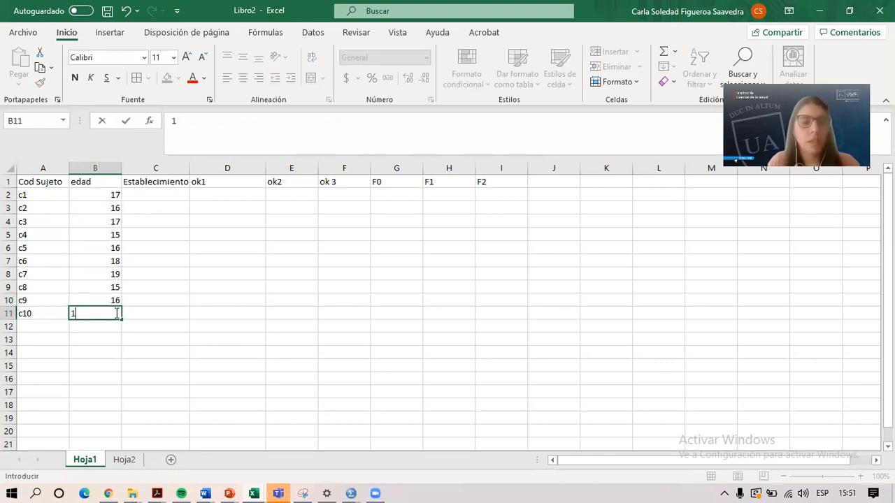
{"action": "left_click", "coordinate": [154, 321]}
{"action": "left_click", "coordinate": [160, 195]}
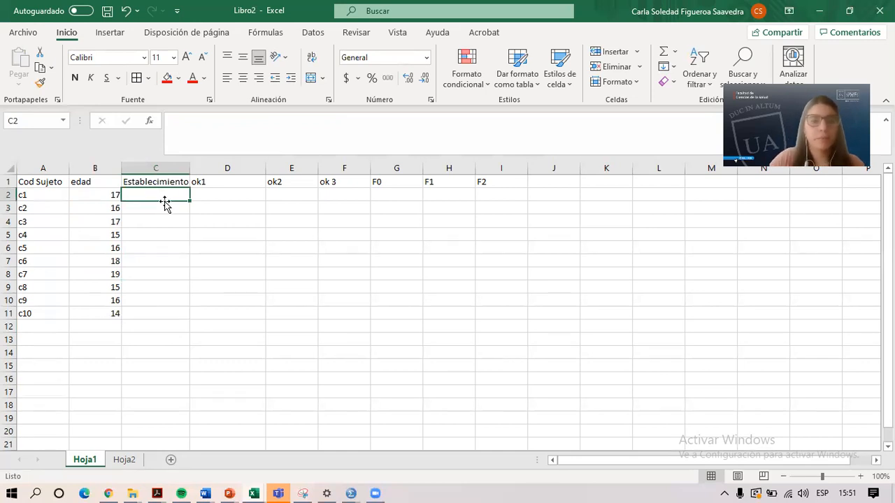
{"action": "type", "text": "Carmelita del"}
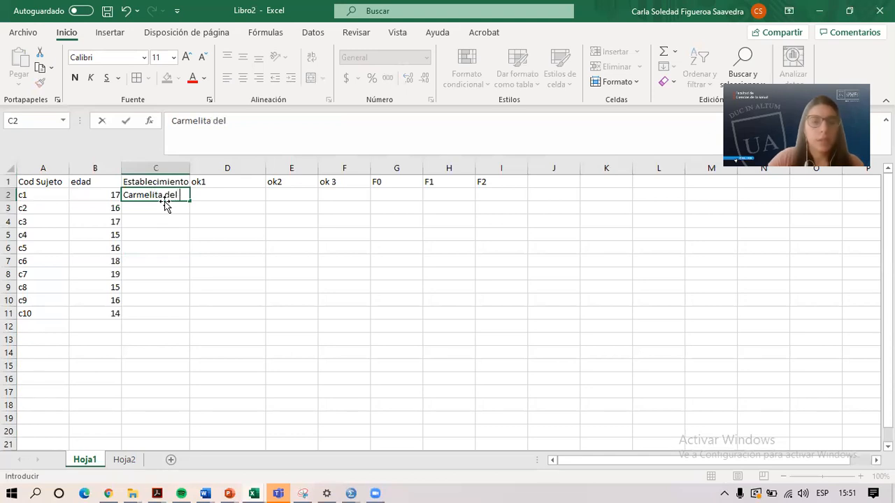
{"action": "type", "text": " rosario"}
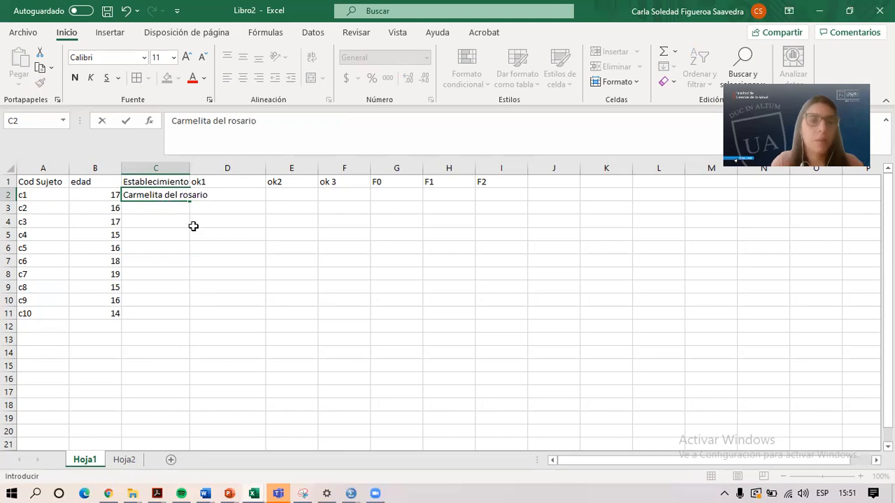
{"action": "left_click", "coordinate": [193, 222]}
{"action": "left_click_drag", "start_coordinate": [190, 168], "coordinate": [240, 168]}
Fill the Establecimiento value from cell C2 down to C11 for all remaining subjects
{"action": "left_click", "coordinate": [199, 201]}
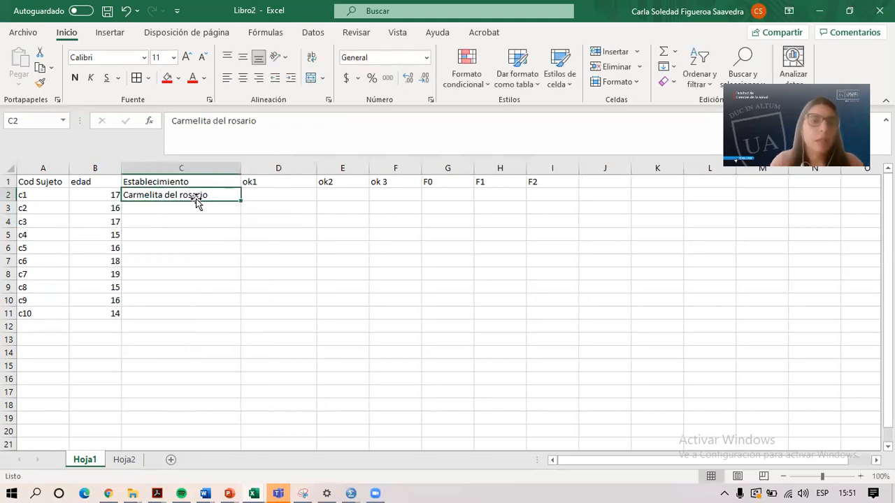
{"action": "left_click_drag", "start_coordinate": [242, 201], "coordinate": [238, 319]}
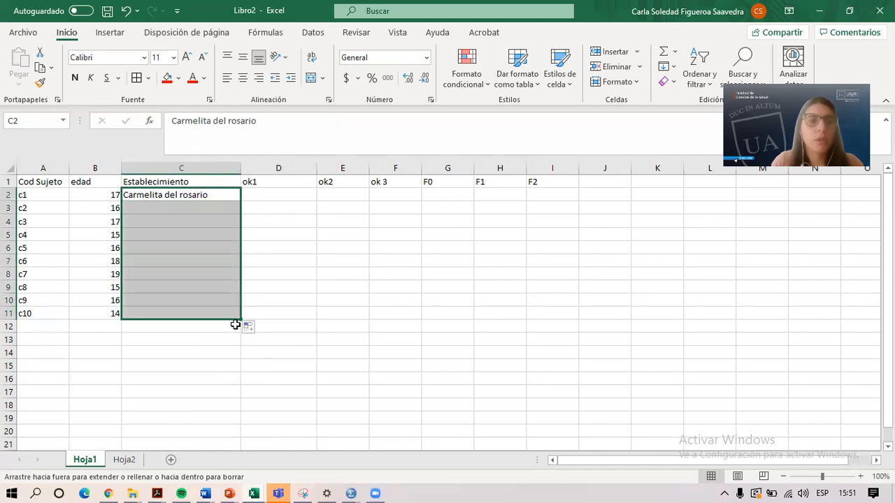
{"action": "left_click", "coordinate": [223, 337]}
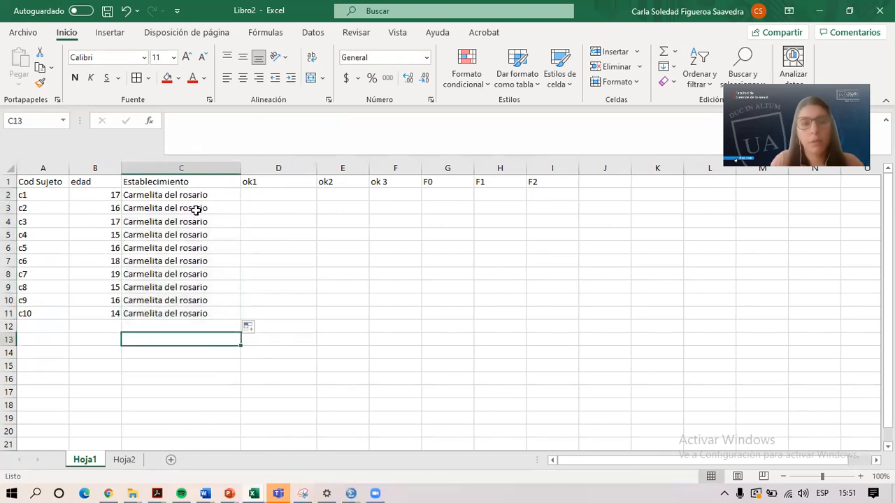
Enter subject c1's scores in row 2: 1 for ok1, 0 for ok2 and 3 for ok 3
{"action": "left_click", "coordinate": [283, 197]}
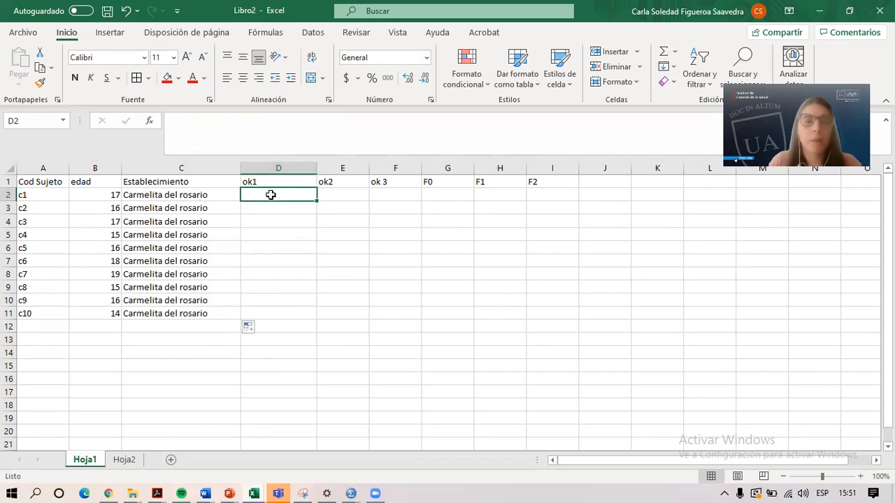
{"action": "type", "text": "1"}
{"action": "left_click", "coordinate": [268, 212]}
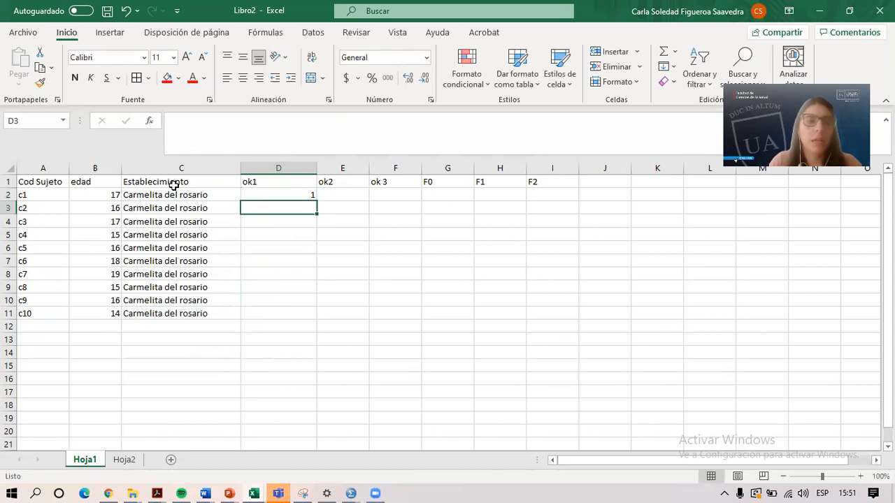
{"action": "left_click", "coordinate": [298, 193]}
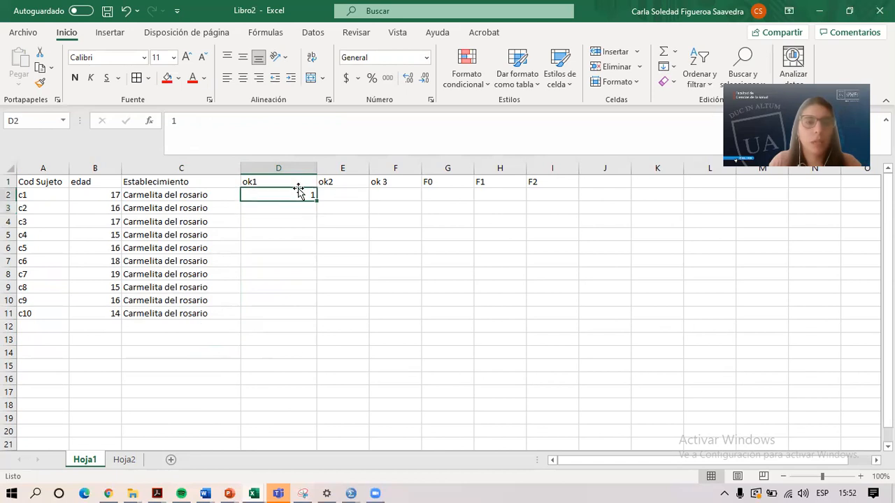
{"action": "left_click", "coordinate": [346, 195]}
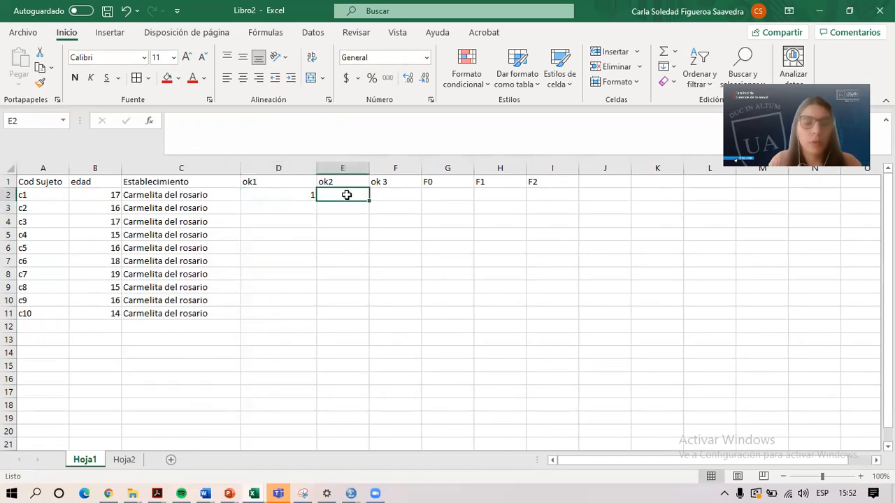
{"action": "type", "text": "0"}
{"action": "left_click", "coordinate": [396, 199]}
{"action": "type", "text": "3"}
{"action": "left_click", "coordinate": [443, 217]}
Enter subject c1's acoustic values in row 2: F0 253, F1 670 and F2 1800
{"action": "left_click", "coordinate": [441, 196]}
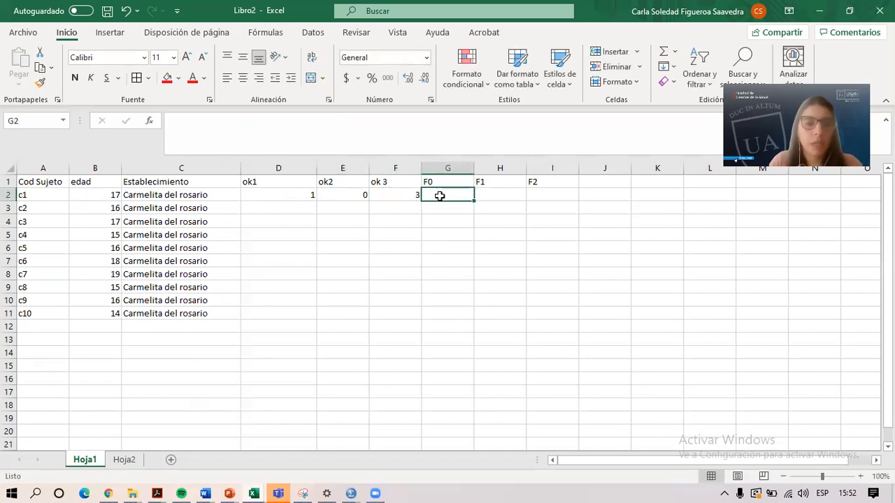
{"action": "type", "text": "253"}
{"action": "left_click", "coordinate": [492, 194]}
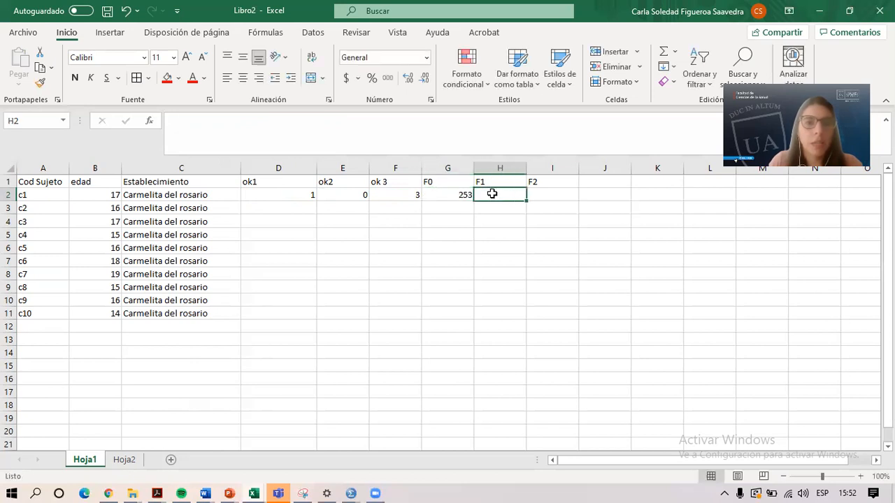
{"action": "type", "text": "670"}
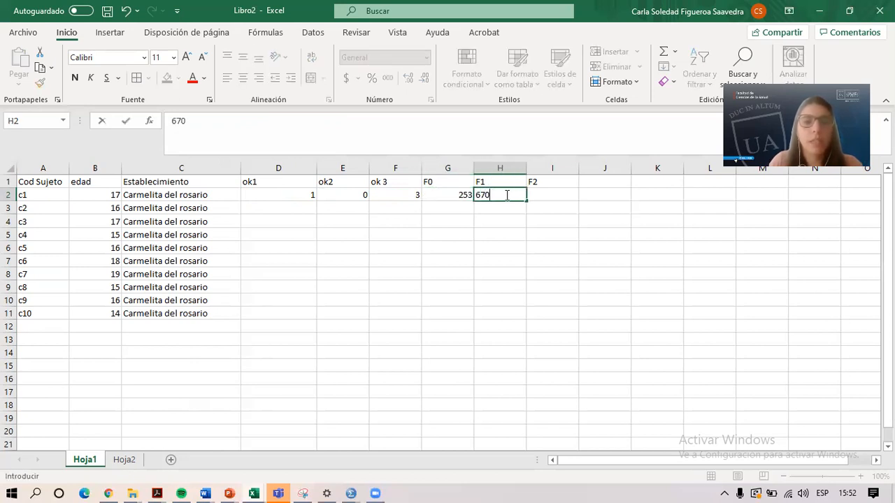
{"action": "left_click", "coordinate": [536, 197]}
{"action": "type", "text": "1"}
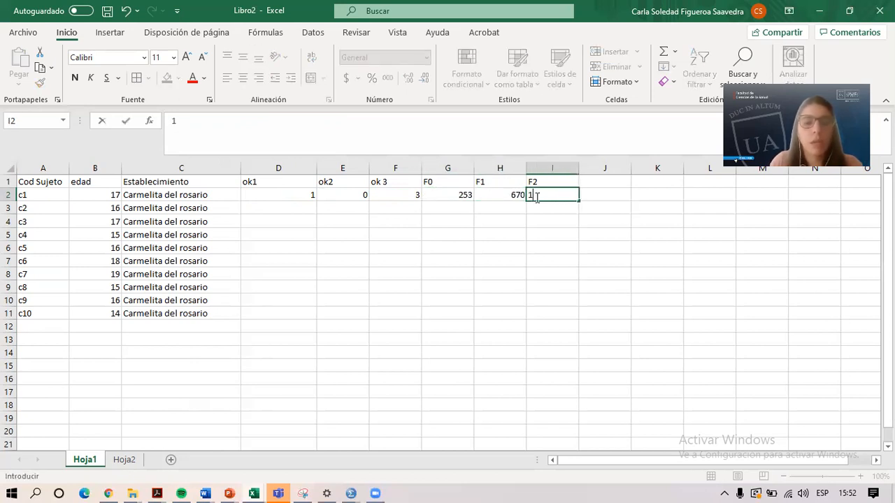
{"action": "type", "text": "800"}
{"action": "key", "text": "Return"}
{"action": "left_click", "coordinate": [447, 208]}
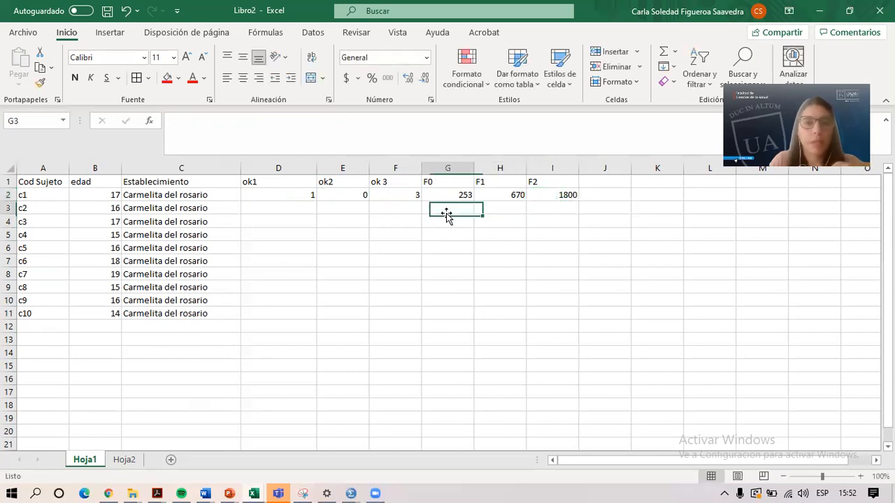
Enter 0 for ok1, ok2 and ok 3 in subject c2's row, cells D3 to F3
{"action": "left_click", "coordinate": [305, 206]}
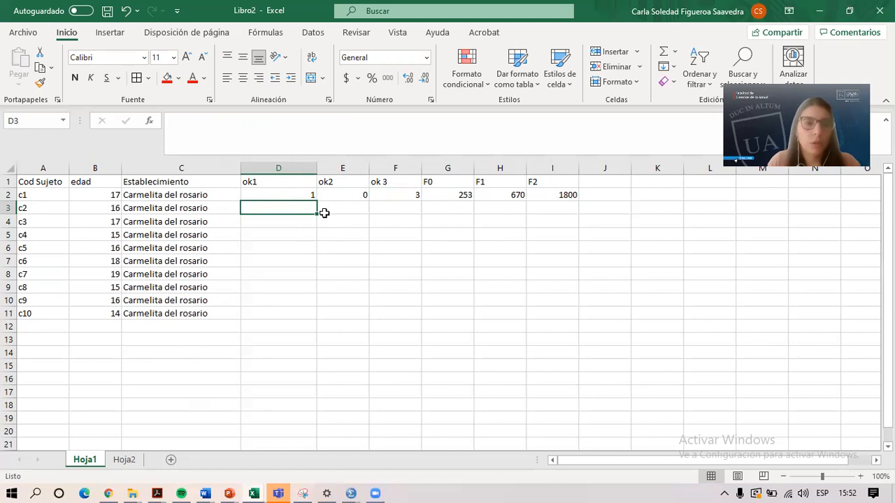
{"action": "type", "text": "0"}
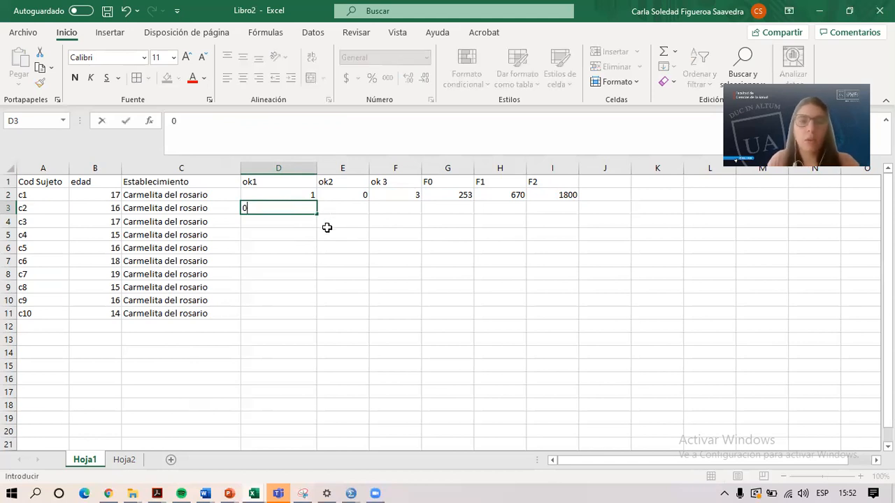
{"action": "left_click", "coordinate": [351, 207]}
{"action": "type", "text": "0"}
{"action": "left_click", "coordinate": [386, 209]}
{"action": "type", "text": "0"}
Enter subject c2's acoustic values in row 3: F0 120, F1 540 and F2 1400
{"action": "left_click", "coordinate": [469, 215]}
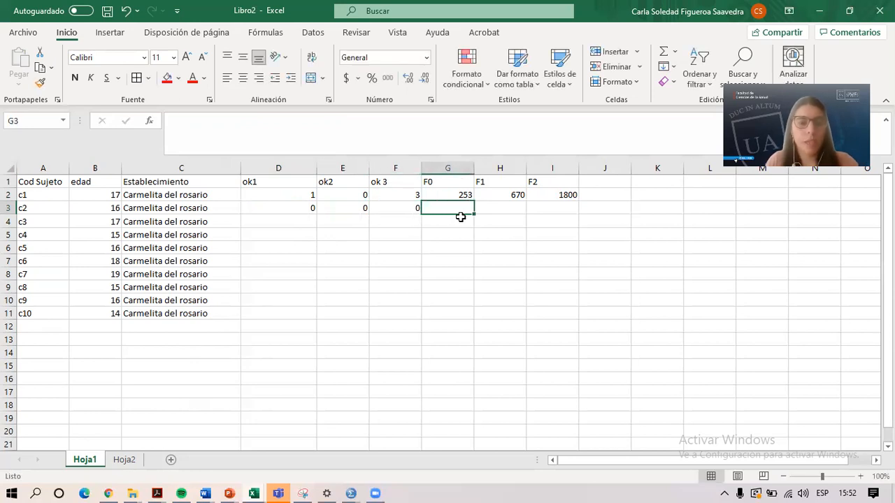
{"action": "type", "text": "120"}
{"action": "left_click", "coordinate": [509, 204]}
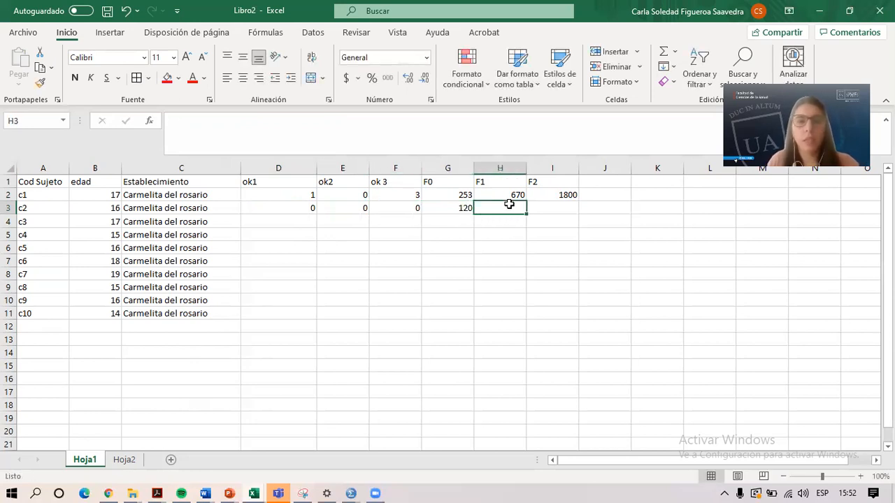
{"action": "type", "text": "540"}
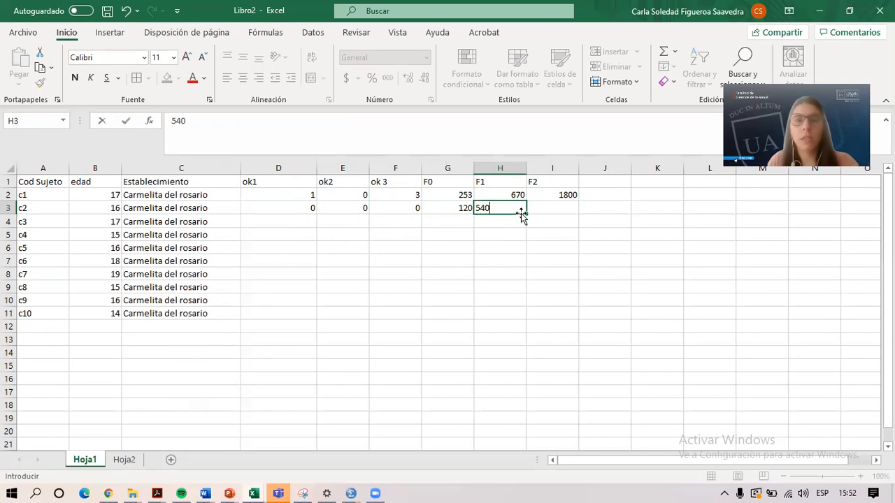
{"action": "left_click", "coordinate": [544, 204]}
{"action": "type", "text": "1400"}
{"action": "left_click", "coordinate": [542, 258]}
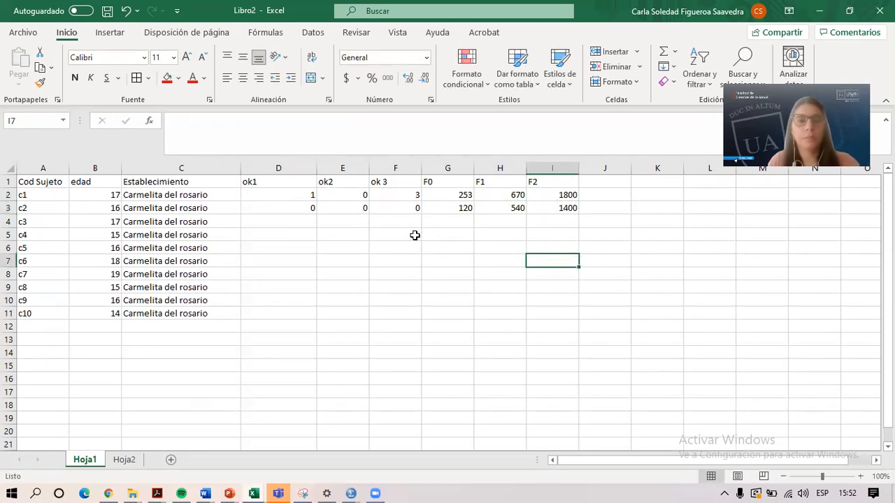
Enter subject c3's scores in row 4: 1 for ok1, 3 for ok2 and 0 for ok 3
{"action": "left_click", "coordinate": [304, 218]}
{"action": "type", "text": "1"}
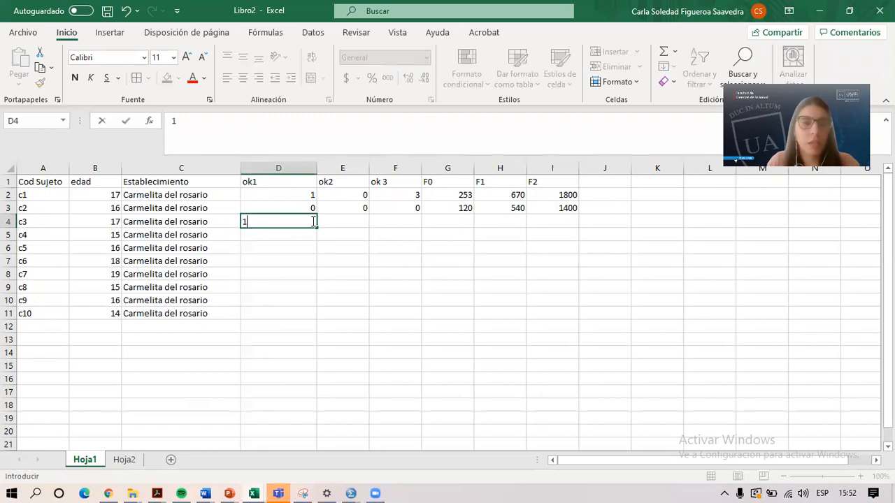
{"action": "left_click", "coordinate": [333, 223]}
{"action": "type", "text": "3"}
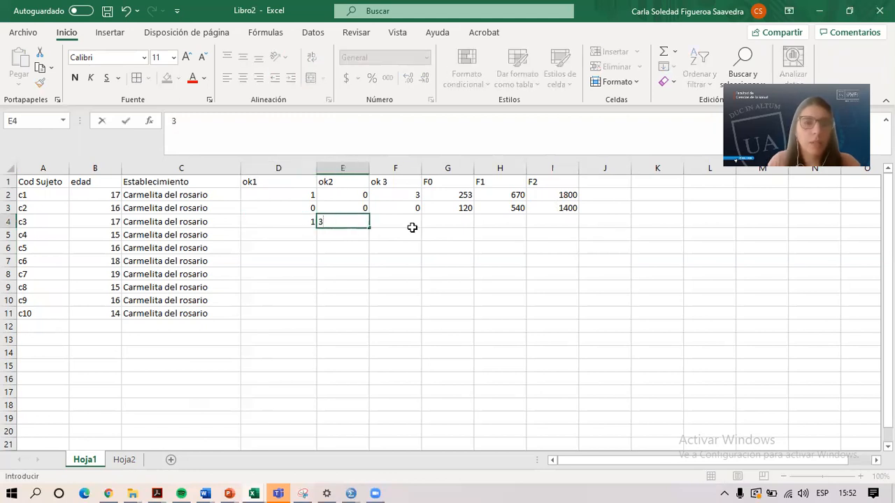
{"action": "left_click", "coordinate": [412, 229]}
{"action": "type", "text": "0"}
{"action": "left_click", "coordinate": [447, 246]}
Enter subject c3's acoustic values in row 4: F0 150, F1 520 and F2 1500
{"action": "left_click", "coordinate": [458, 228]}
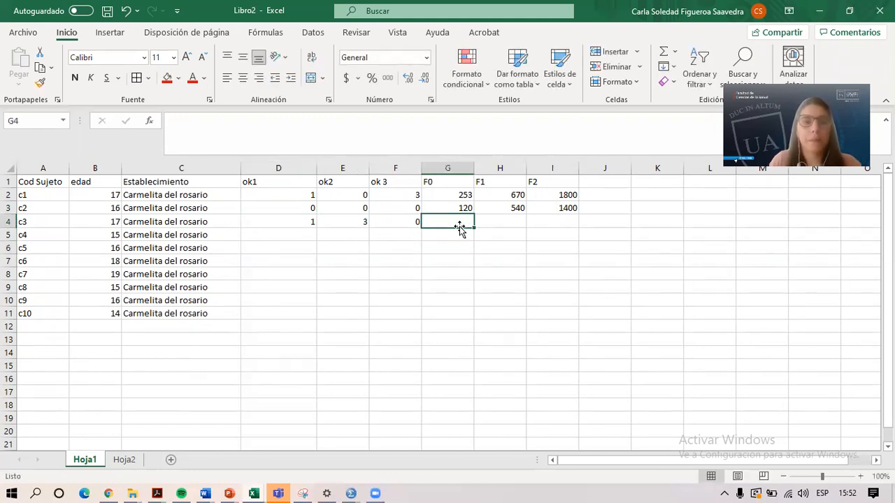
{"action": "type", "text": "150"}
{"action": "left_click", "coordinate": [492, 220]}
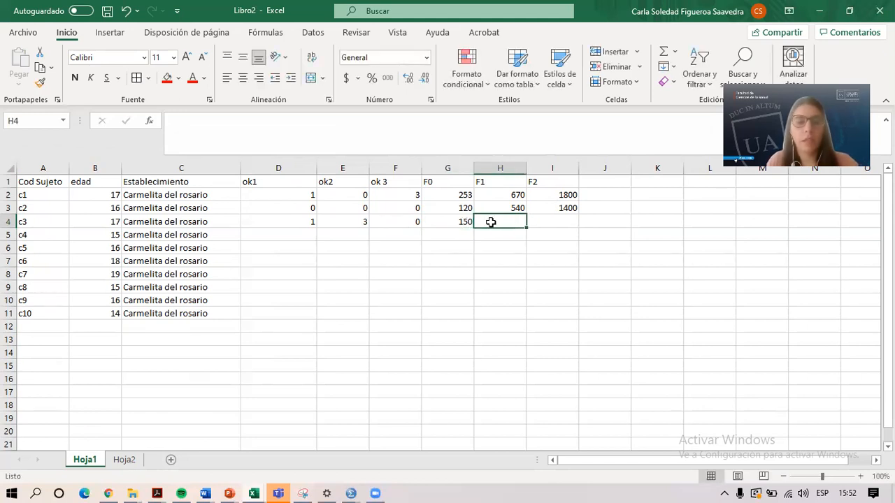
{"action": "type", "text": "520"}
{"action": "left_click", "coordinate": [543, 220]}
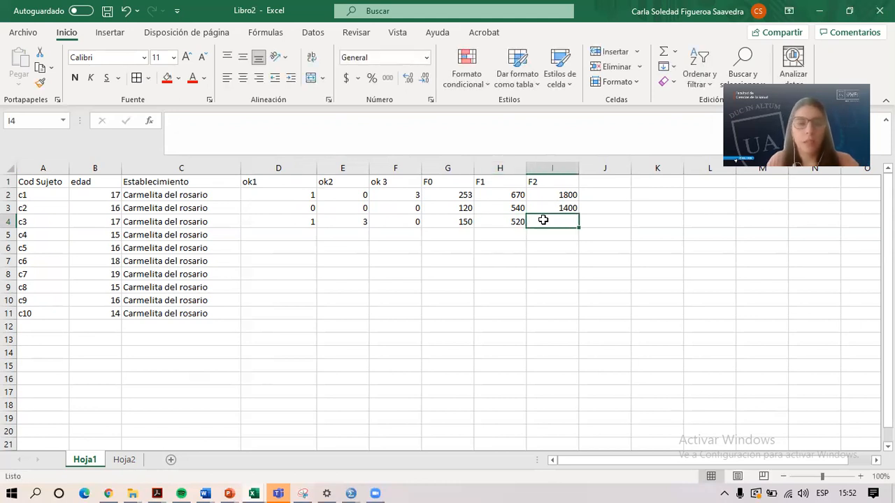
{"action": "type", "text": "150"}
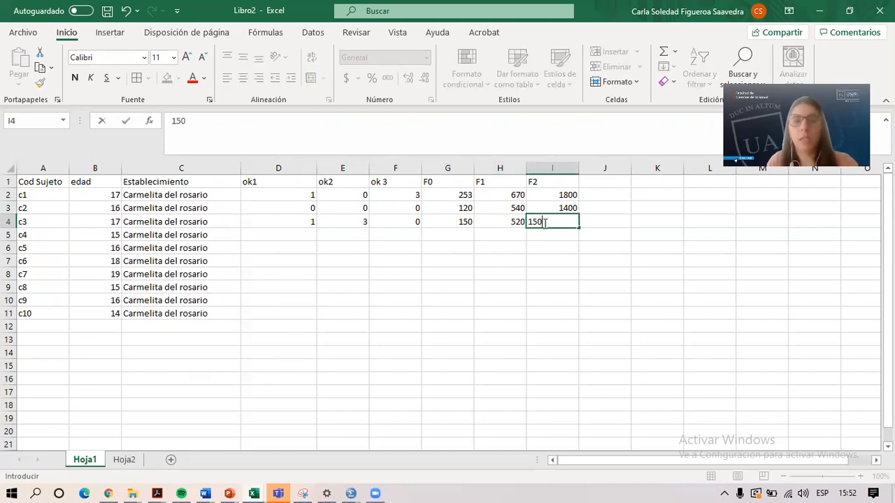
{"action": "type", "text": "0"}
{"action": "left_click", "coordinate": [544, 242]}
Fill the ok1 column with subject c1's value 1 from D2 down to subject c10's row, D11
{"action": "left_click", "coordinate": [435, 237]}
{"action": "left_click", "coordinate": [292, 234]}
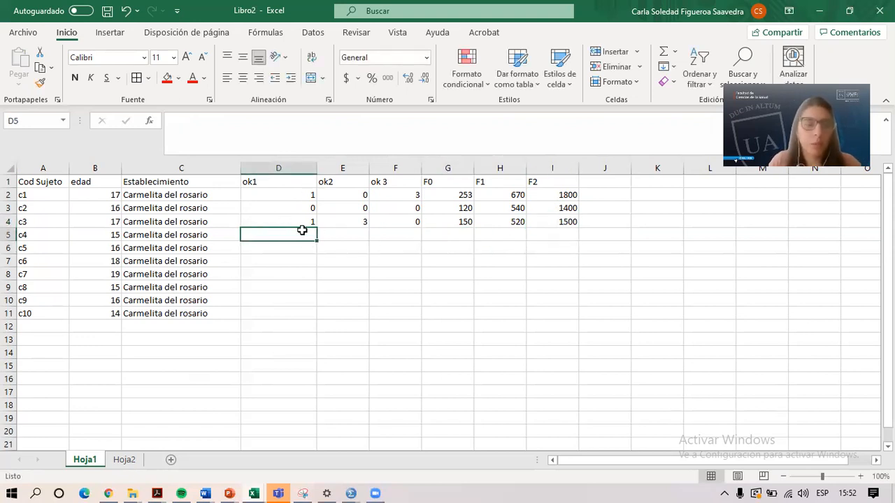
{"action": "left_click", "coordinate": [310, 213]}
{"action": "left_click", "coordinate": [311, 221]}
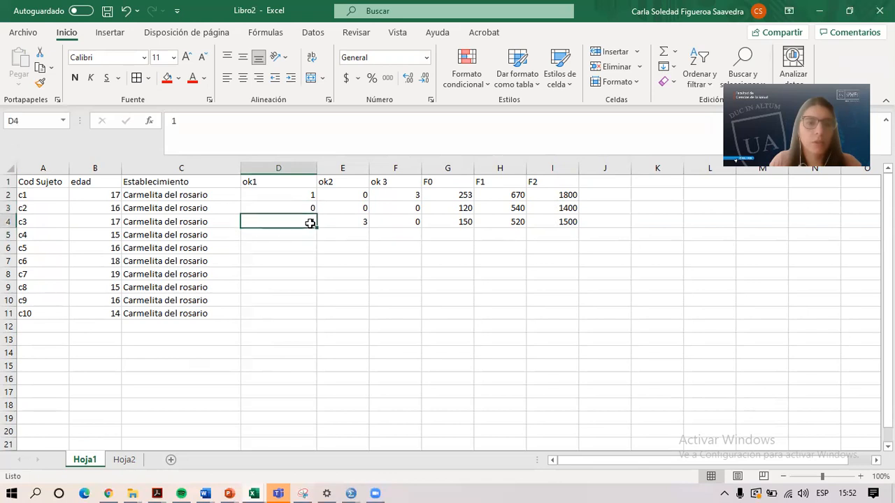
{"action": "left_click", "coordinate": [305, 199]}
{"action": "left_click_drag", "start_coordinate": [316, 202], "coordinate": [308, 321]}
{"action": "left_click", "coordinate": [305, 273]}
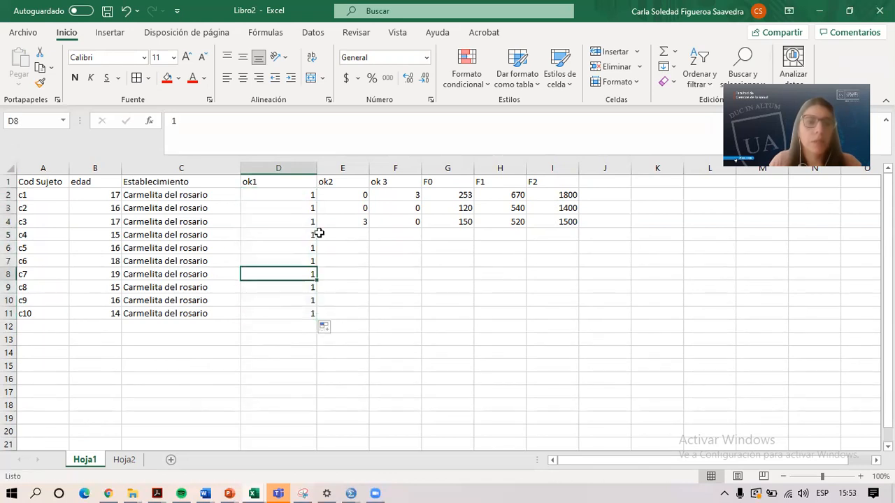
Fill the ok2 column with subject c1's value 0 from E2 down to E11
{"action": "left_click", "coordinate": [346, 222]}
{"action": "left_click", "coordinate": [355, 208]}
{"action": "left_click", "coordinate": [356, 195]}
{"action": "left_click_drag", "start_coordinate": [367, 200], "coordinate": [366, 321]}
Set subject c3's ok2 score in E4 to 3
{"action": "left_click", "coordinate": [409, 224]}
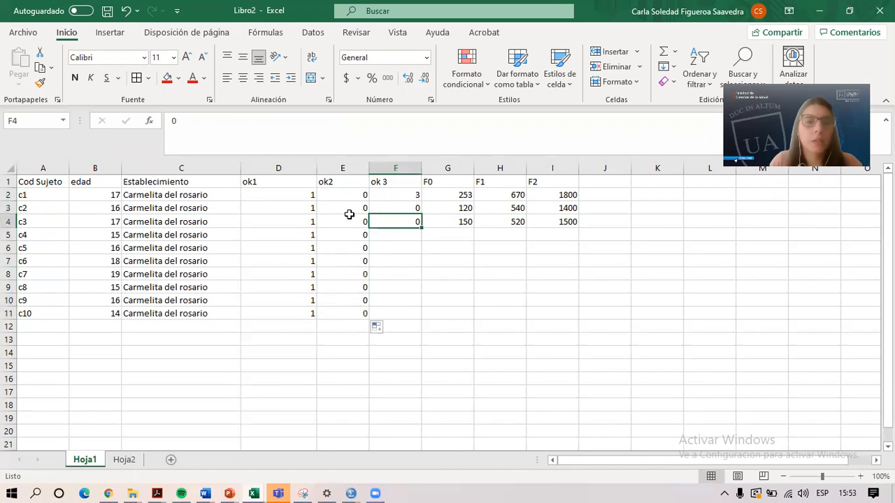
{"action": "left_click", "coordinate": [349, 219]}
{"action": "type", "text": "3"}
{"action": "left_click", "coordinate": [384, 247]}
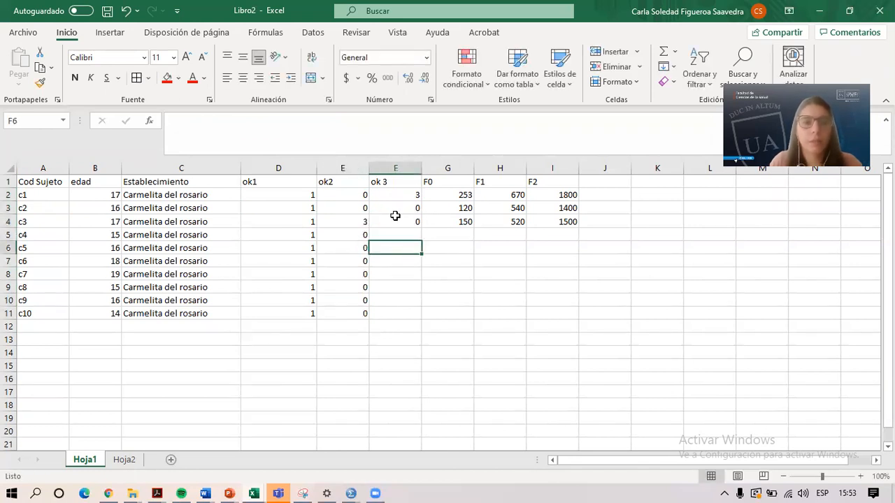
Enter the ok 3 scores for subjects c4, c5 and c6 in F5 to F7: 3, 2 and 1
{"action": "left_click", "coordinate": [403, 233]}
{"action": "type", "text": "3"}
{"action": "left_click", "coordinate": [405, 259]}
{"action": "left_click", "coordinate": [406, 248]}
{"action": "type", "text": "2"}
{"action": "left_click", "coordinate": [409, 260]}
{"action": "type", "text": "1"}
Enter the ok 3 scores for subjects c7 to c10 in F8 to F11: 0, 1, 2 and 1
{"action": "left_click", "coordinate": [409, 274]}
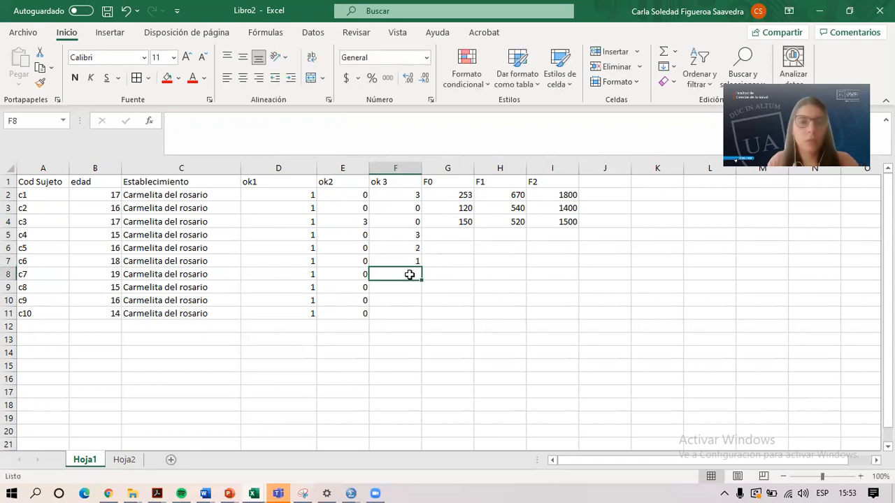
{"action": "type", "text": "9"}
{"action": "key", "text": "Return"}
{"action": "left_click", "coordinate": [412, 265]}
{"action": "left_click", "coordinate": [413, 273]}
{"action": "type", "text": "0"}
{"action": "left_click", "coordinate": [416, 287]}
{"action": "type", "text": "1"}
{"action": "left_click", "coordinate": [411, 300]}
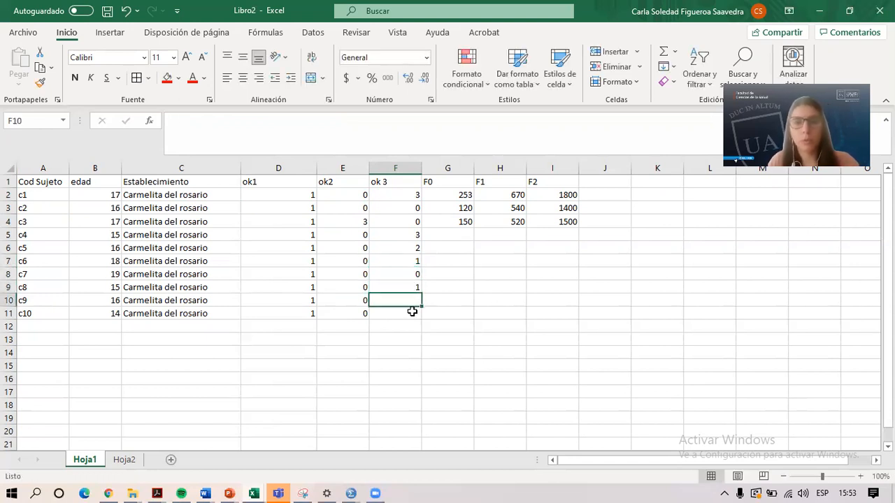
{"action": "type", "text": "2"}
{"action": "left_click", "coordinate": [411, 312]}
{"action": "type", "text": "1"}
Enter the F0 values for subjects c4, c5 and c6 in G5 to G7: 220, 215 and 180
{"action": "left_click", "coordinate": [451, 245]}
{"action": "left_click", "coordinate": [458, 208]}
{"action": "left_click", "coordinate": [458, 223]}
{"action": "left_click", "coordinate": [455, 237]}
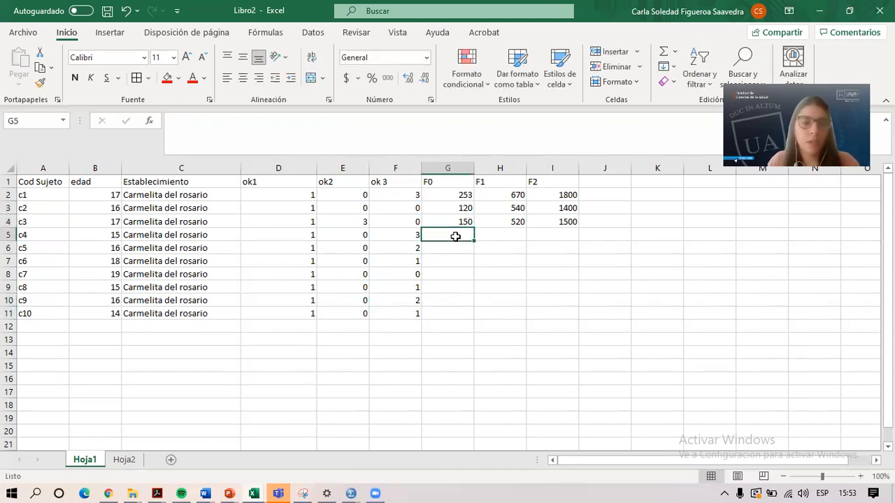
{"action": "type", "text": "220"}
{"action": "key", "text": "Return"}
{"action": "type", "text": "215"}
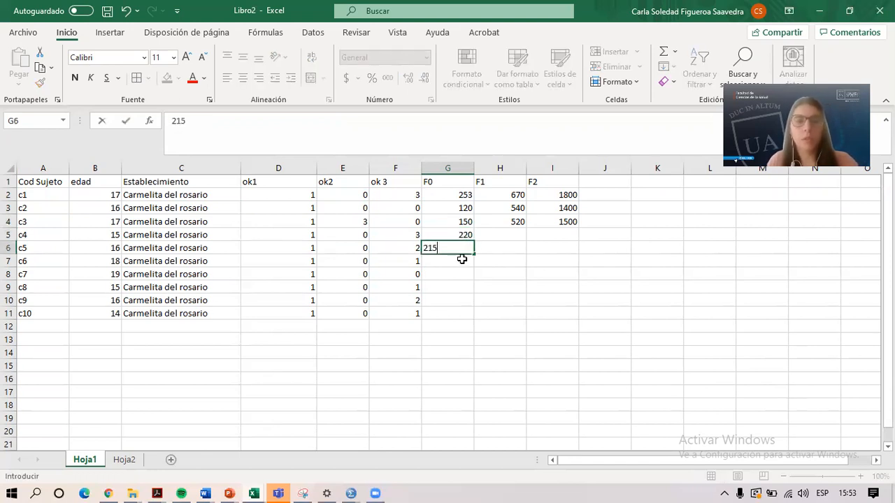
{"action": "key", "text": "Return"}
{"action": "type", "text": "180"}
{"action": "key", "text": "Return"}
Enter the F0 values for subjects c7 to c10 in G8 to G11: 135, 170, 165 and 143
{"action": "type", "text": "1"}
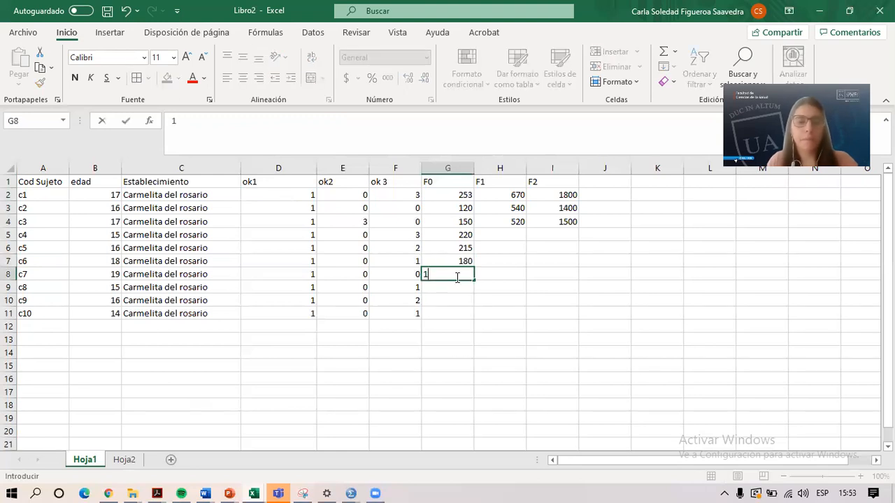
{"action": "type", "text": "35"}
{"action": "key", "text": "Return"}
{"action": "type", "text": "1"}
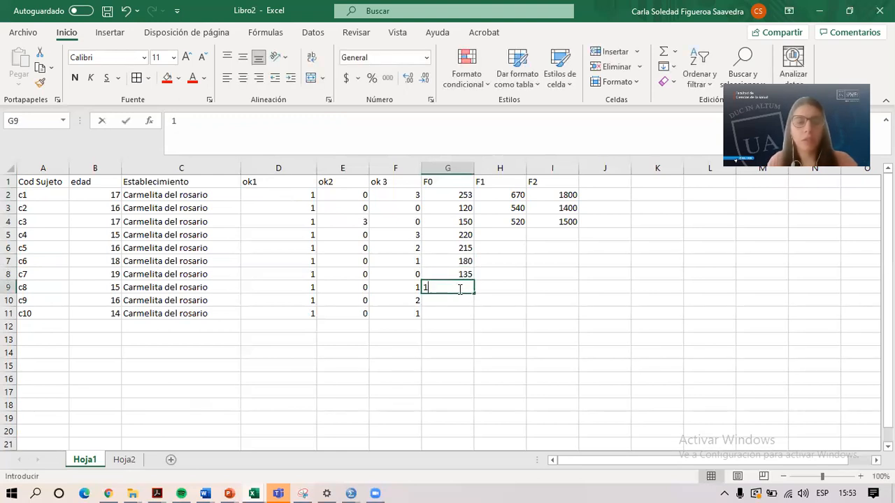
{"action": "type", "text": "70"}
{"action": "key", "text": "Return"}
{"action": "type", "text": "165"}
{"action": "key", "text": "Return"}
{"action": "type", "text": "1"}
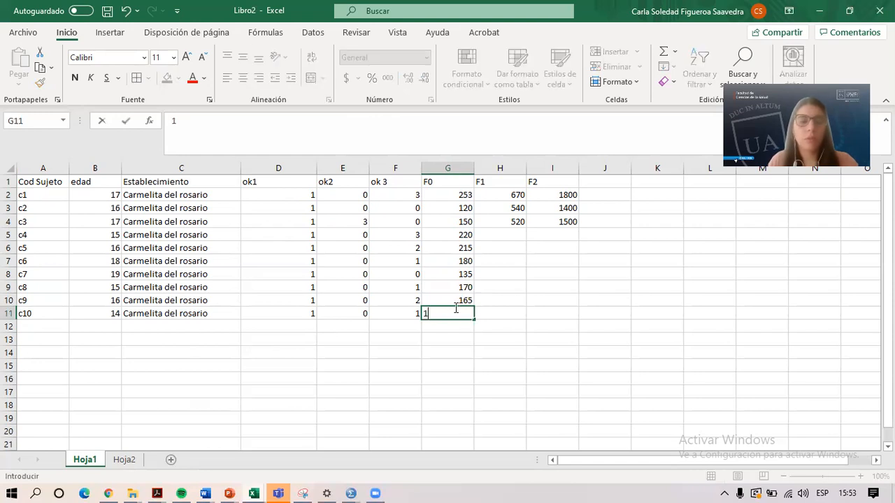
{"action": "type", "text": "43"}
{"action": "key", "text": "Return"}
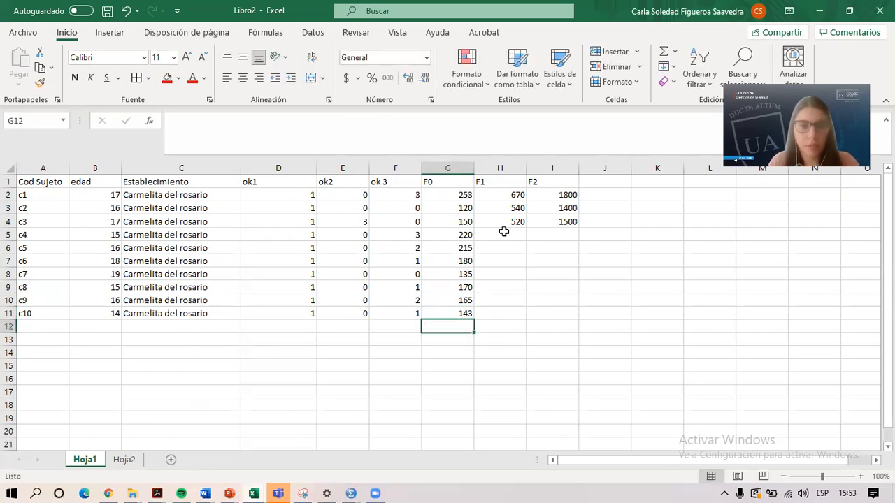
Enter the F1 values for subjects c4, c5 and c6 in H5 to H7: 600, 620 and 430
{"action": "left_click", "coordinate": [503, 235]}
{"action": "type", "text": "600"}
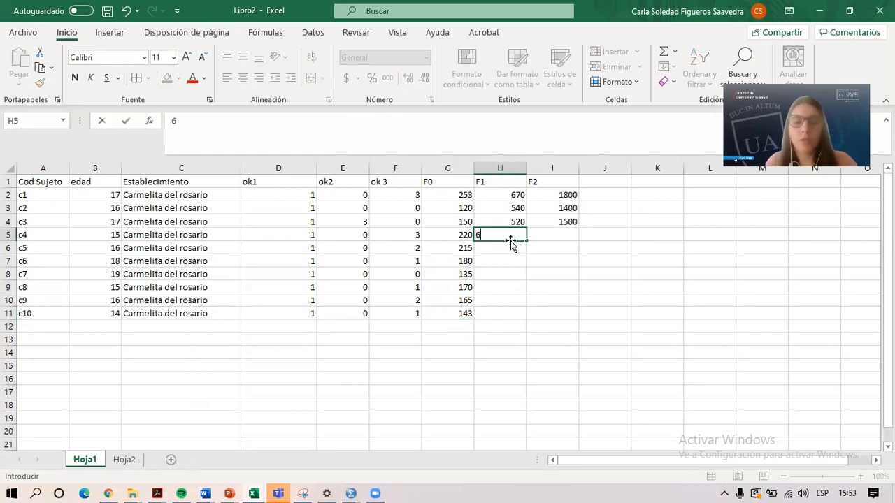
{"action": "left_click", "coordinate": [502, 248]}
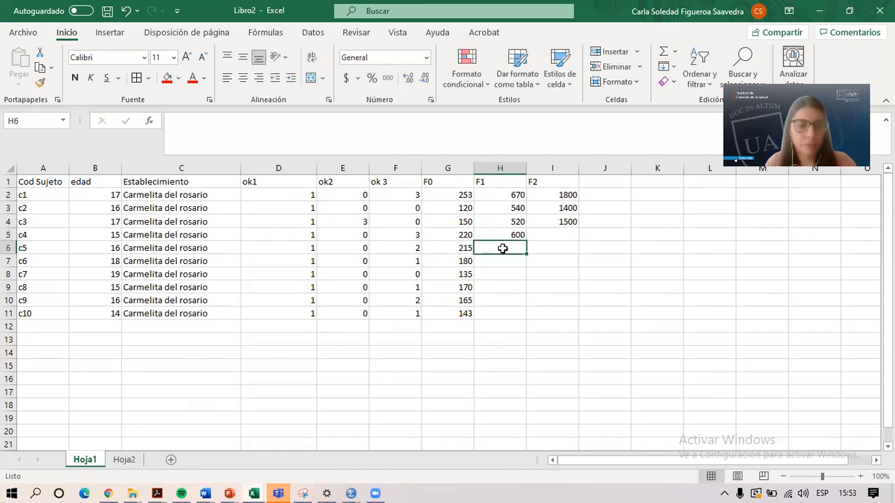
{"action": "type", "text": "620"}
{"action": "left_click", "coordinate": [505, 261]}
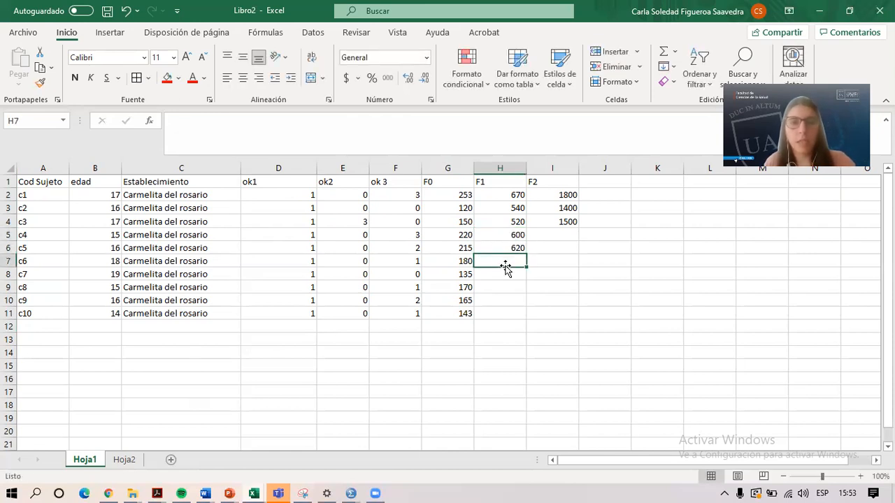
{"action": "type", "text": "430"}
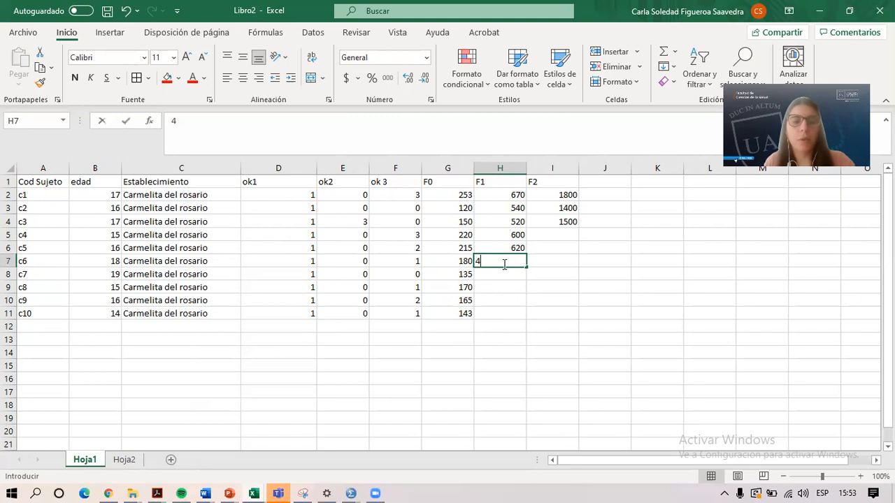
Enter the F1 values for subjects c7 and c8 in H8 and H9: 420 and 560
{"action": "left_click", "coordinate": [503, 274]}
{"action": "type", "text": "2"}
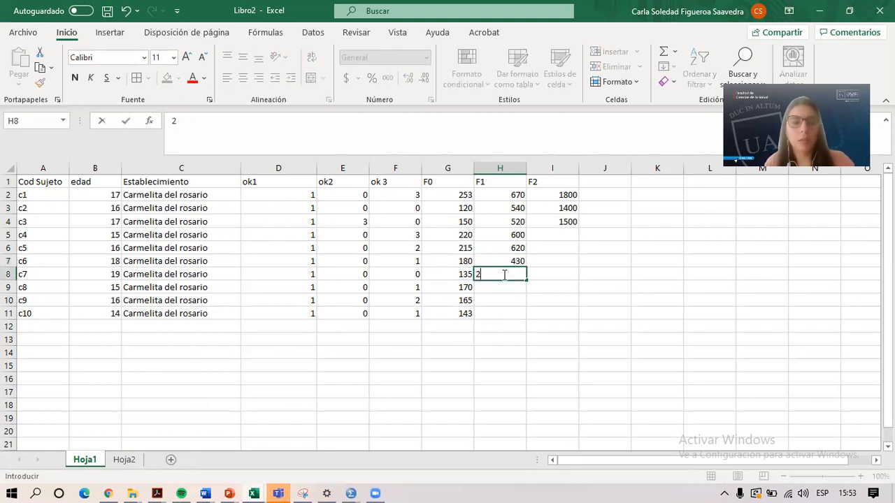
{"action": "type", "text": "420"}
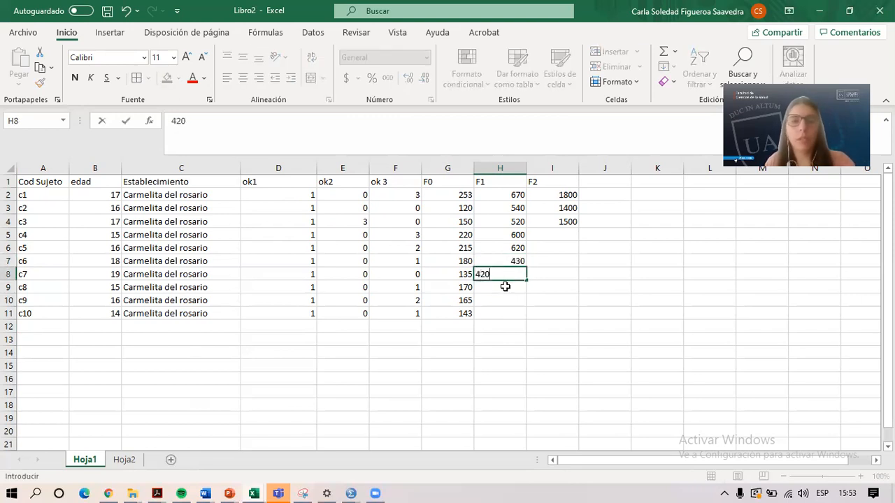
{"action": "left_click", "coordinate": [505, 286]}
{"action": "type", "text": "350"}
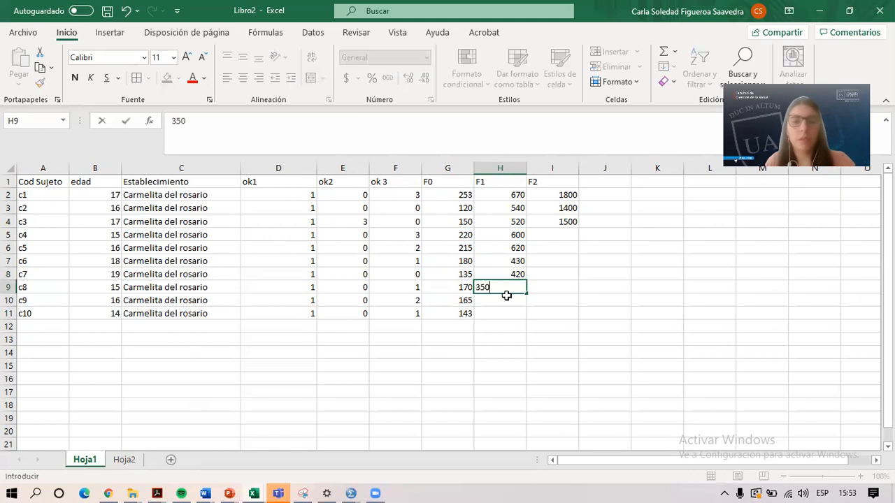
{"action": "left_click", "coordinate": [506, 300]}
{"action": "left_click", "coordinate": [513, 286]}
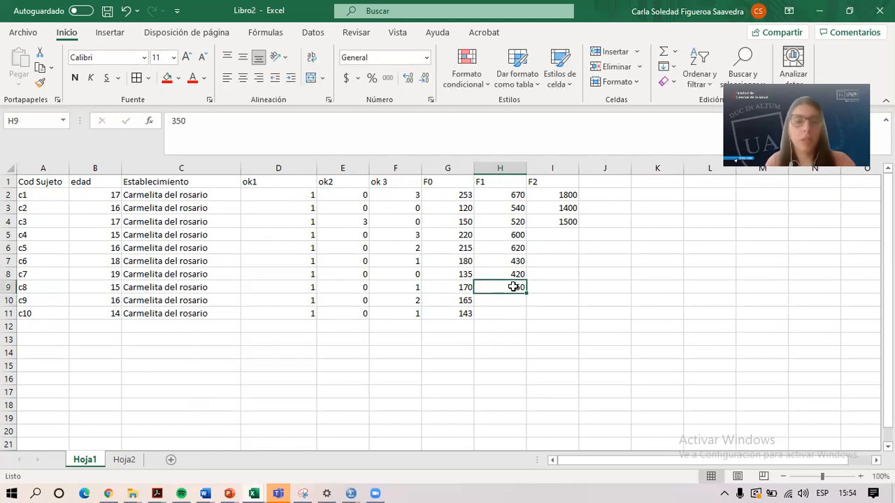
{"action": "type", "text": "560"}
Enter the F1 values for subjects c9 and c10 in H10 and H11: 650 and 680
{"action": "left_click", "coordinate": [516, 311]}
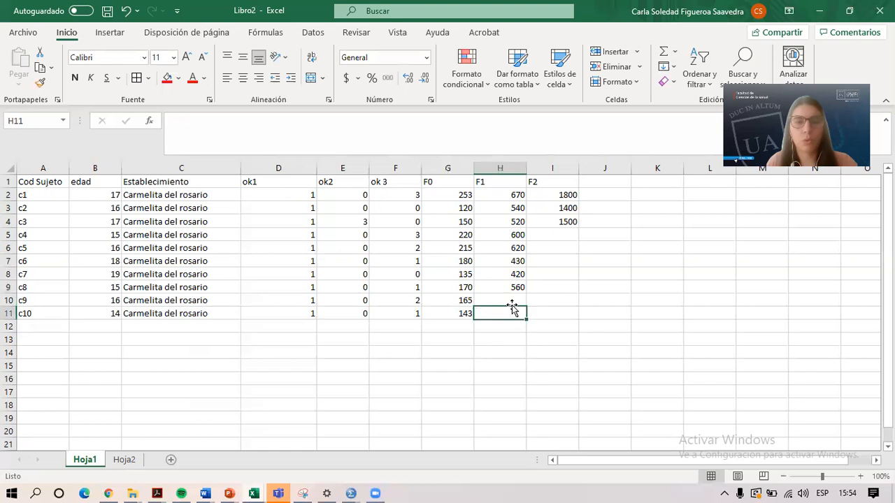
{"action": "left_click", "coordinate": [508, 298]}
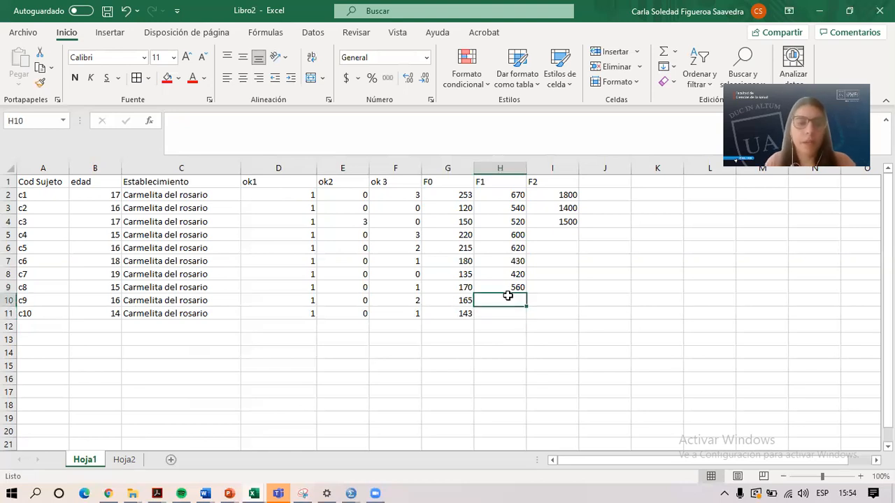
{"action": "type", "text": "6"}
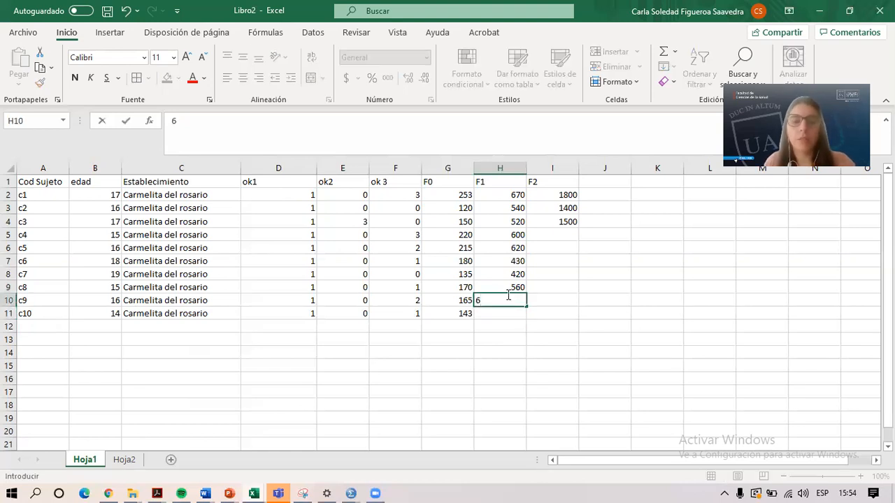
{"action": "type", "text": "50"}
{"action": "left_click", "coordinate": [510, 311]}
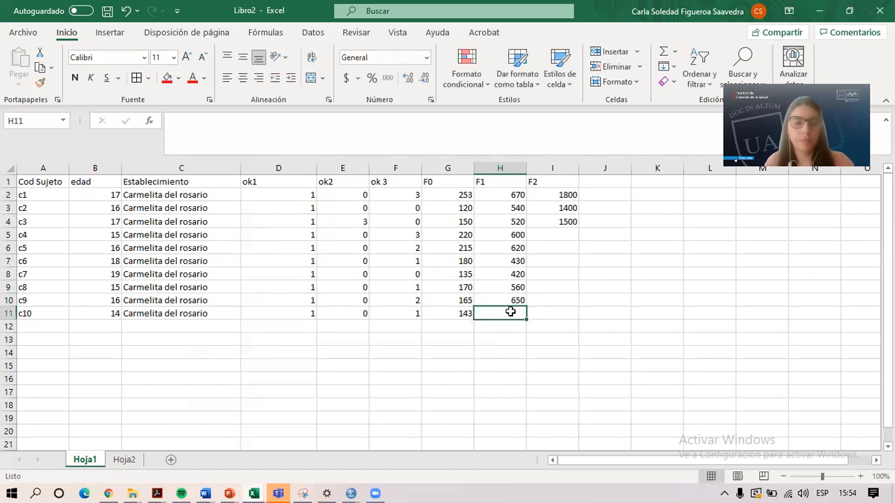
{"action": "type", "text": "680"}
{"action": "key", "text": "Return"}
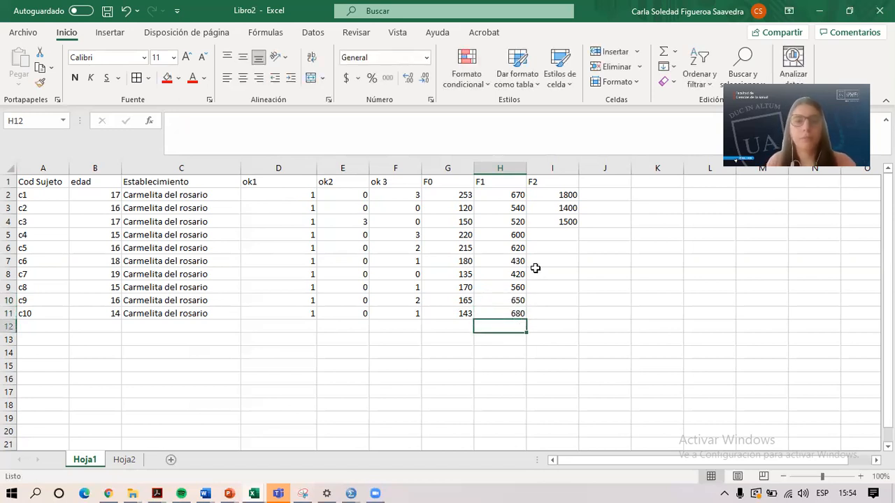
Enter the F2 values for subjects c4 to c7 in I5 to I8: 1350, 1220, 1900 and 1660
{"action": "left_click", "coordinate": [563, 236]}
{"action": "type", "text": "1350"}
{"action": "left_click", "coordinate": [561, 248]}
{"action": "type", "text": "1220"}
{"action": "left_click", "coordinate": [556, 260]}
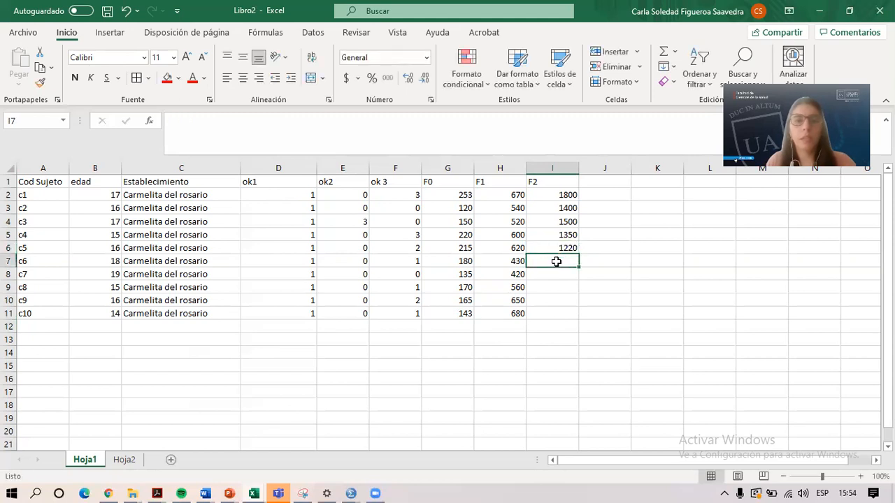
{"action": "type", "text": "1900"}
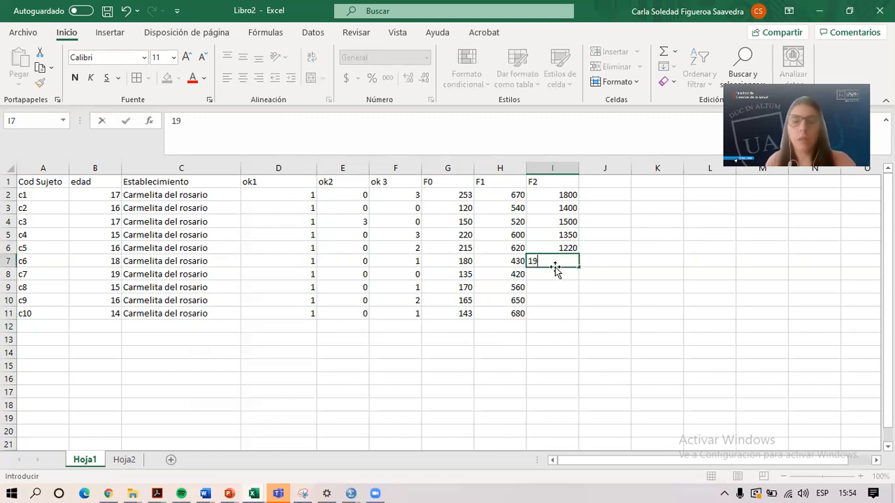
{"action": "left_click", "coordinate": [555, 272]}
{"action": "type", "text": "1660"}
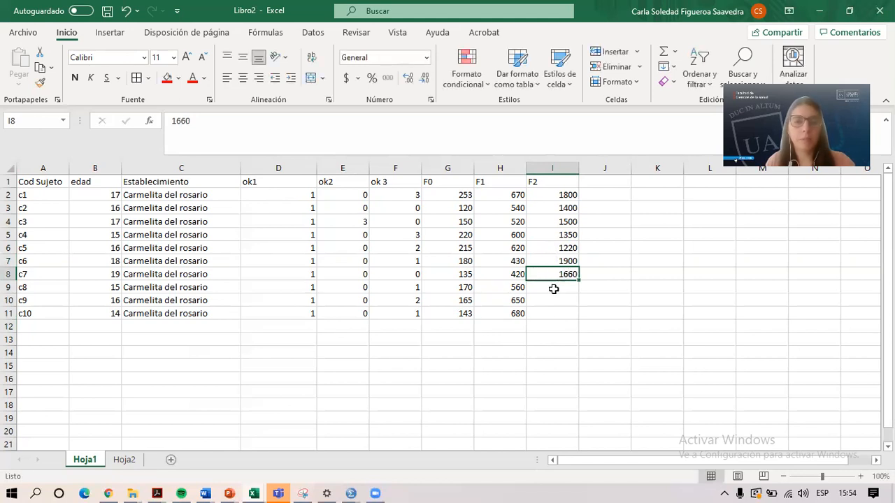
Enter the F2 values for subjects c8, c9 and c10 in I9 to I11: 1770, 1880 and 1990
{"action": "left_click", "coordinate": [554, 287]}
{"action": "type", "text": "1770"}
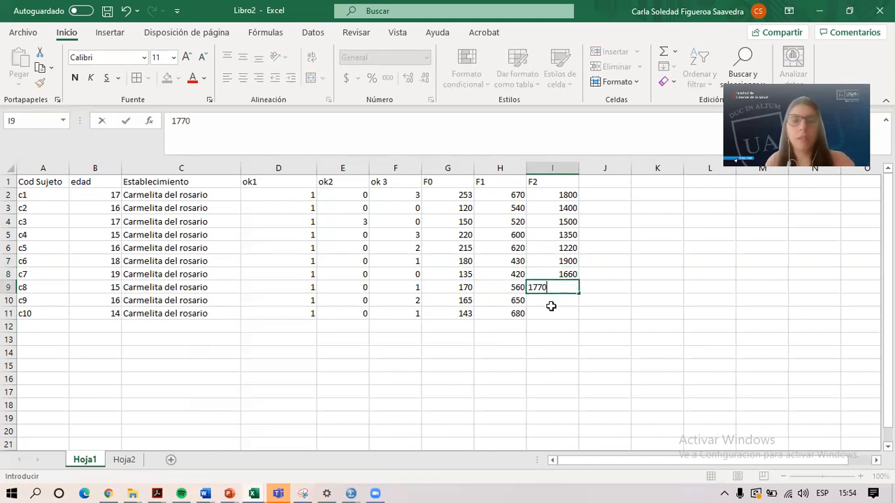
{"action": "left_click", "coordinate": [550, 309]}
{"action": "left_click", "coordinate": [545, 301]}
{"action": "type", "text": "1"}
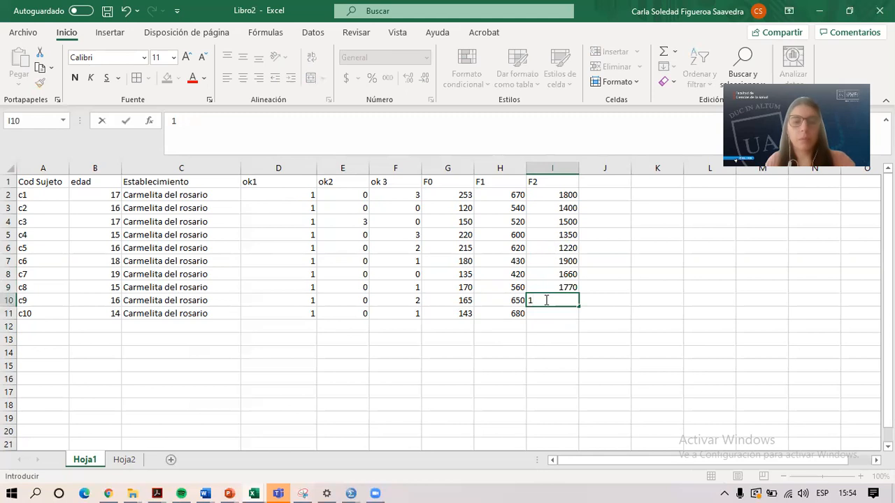
{"action": "type", "text": "880"}
{"action": "left_click", "coordinate": [546, 313]}
{"action": "type", "text": "1990"}
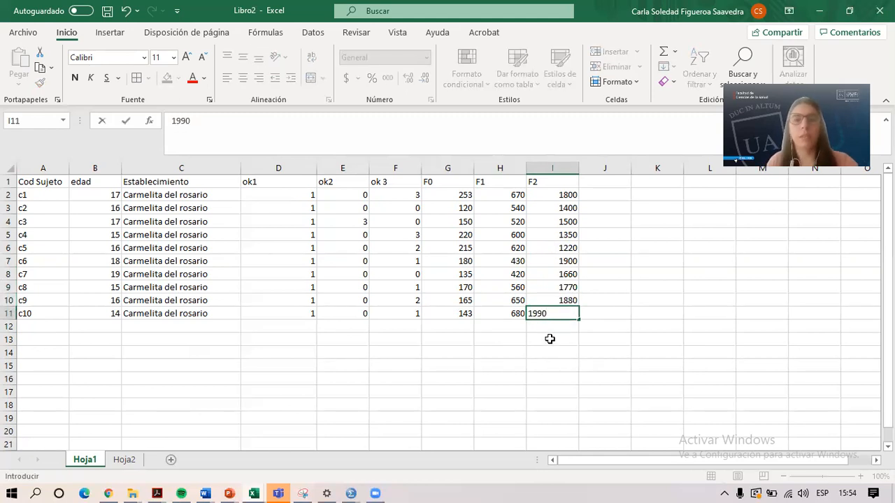
{"action": "left_click", "coordinate": [550, 338]}
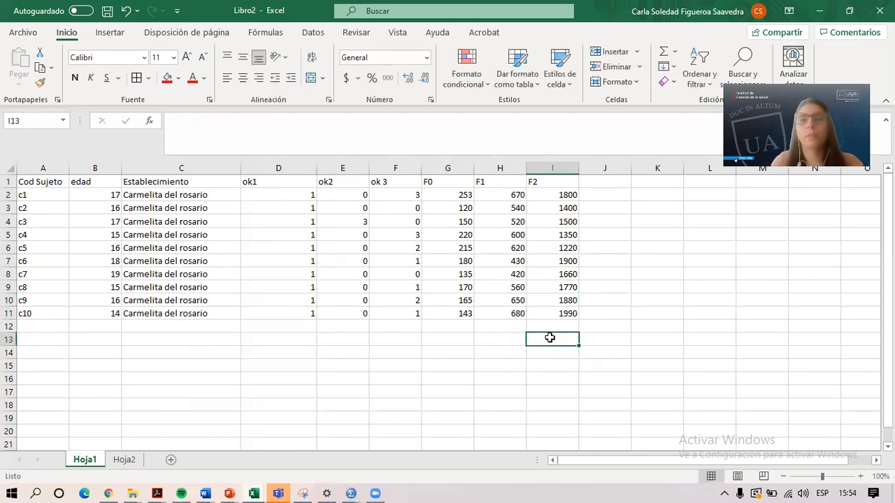
Review the variable headers and data columns on Hoja1 one by one, from Cod Sujeto through F2
{"action": "left_click", "coordinate": [343, 194]}
{"action": "left_click", "coordinate": [60, 181]}
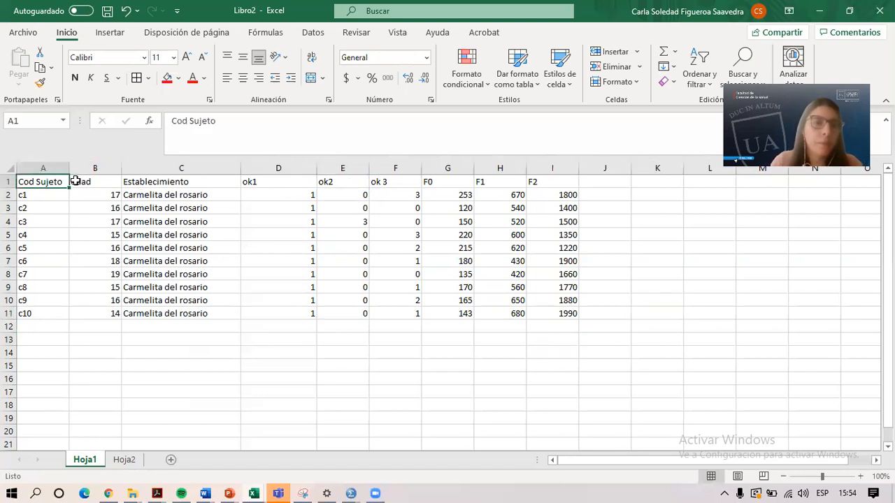
{"action": "left_click", "coordinate": [88, 181]}
{"action": "left_click", "coordinate": [142, 177]}
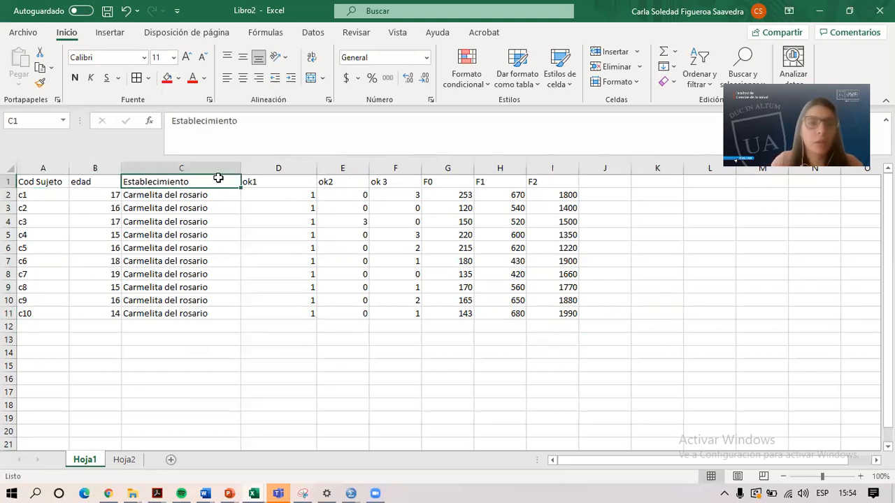
{"action": "left_click", "coordinate": [273, 168]}
{"action": "left_click", "coordinate": [340, 171]}
{"action": "left_click", "coordinate": [400, 169]}
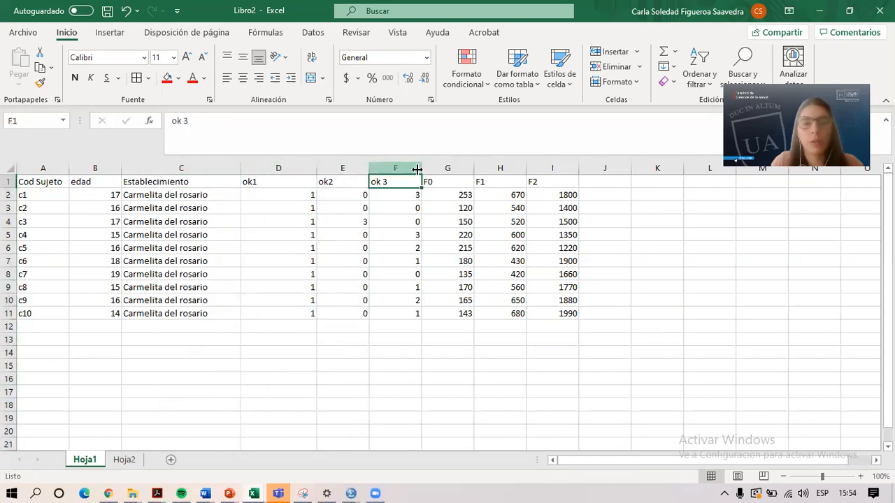
{"action": "left_click", "coordinate": [450, 169]}
{"action": "left_click", "coordinate": [493, 165]}
{"action": "left_click", "coordinate": [552, 166]}
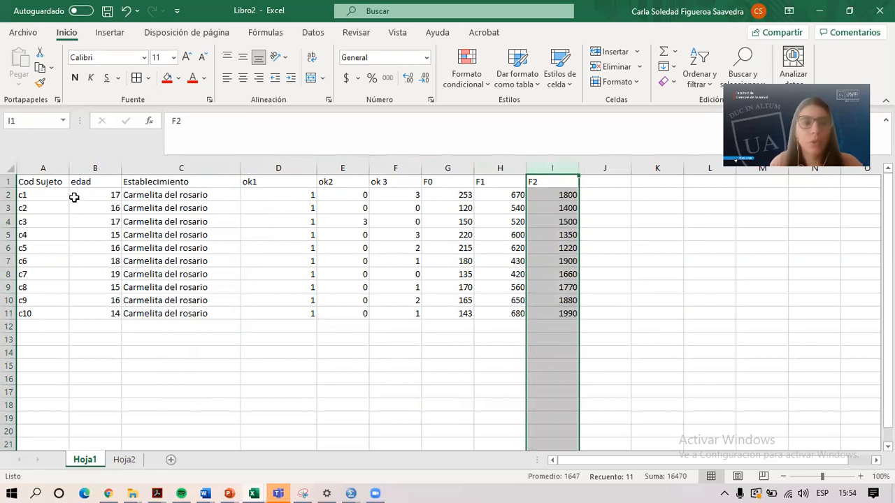
{"action": "left_click", "coordinate": [99, 185]}
{"action": "left_click", "coordinate": [152, 179]}
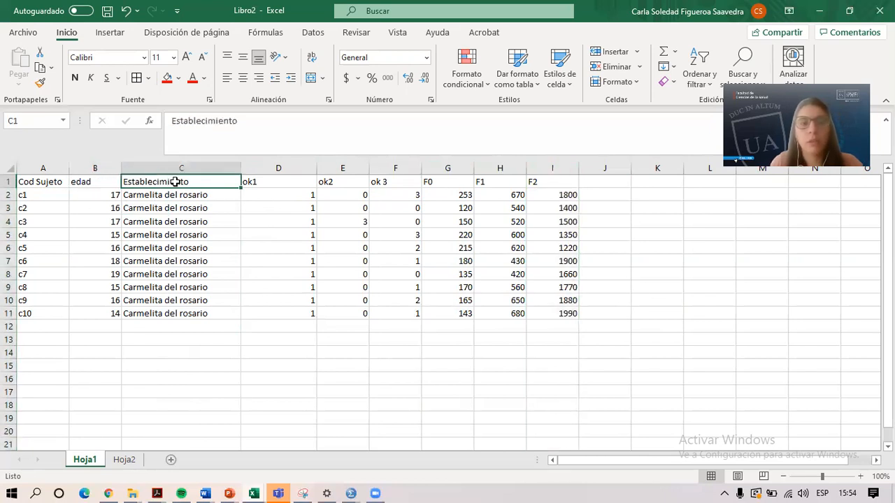
{"action": "left_click", "coordinate": [271, 183]}
{"action": "left_click", "coordinate": [335, 183]}
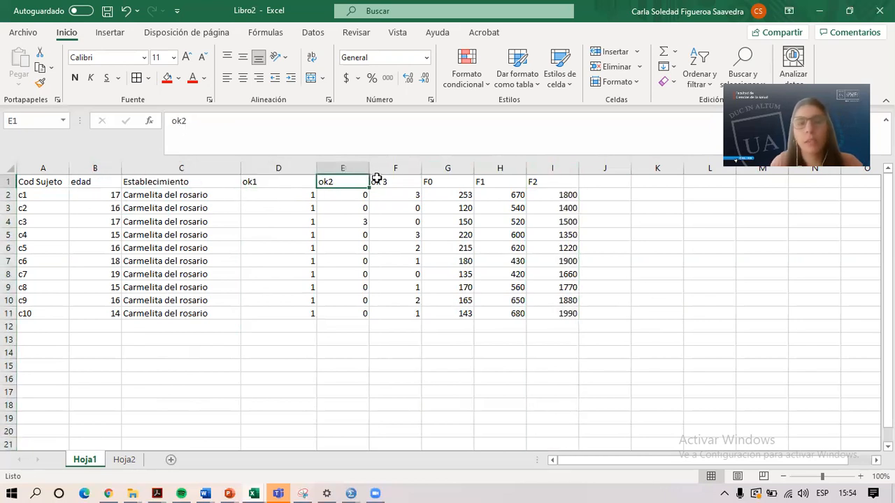
{"action": "left_click", "coordinate": [385, 180]}
{"action": "left_click", "coordinate": [439, 180]}
{"action": "left_click", "coordinate": [489, 181]}
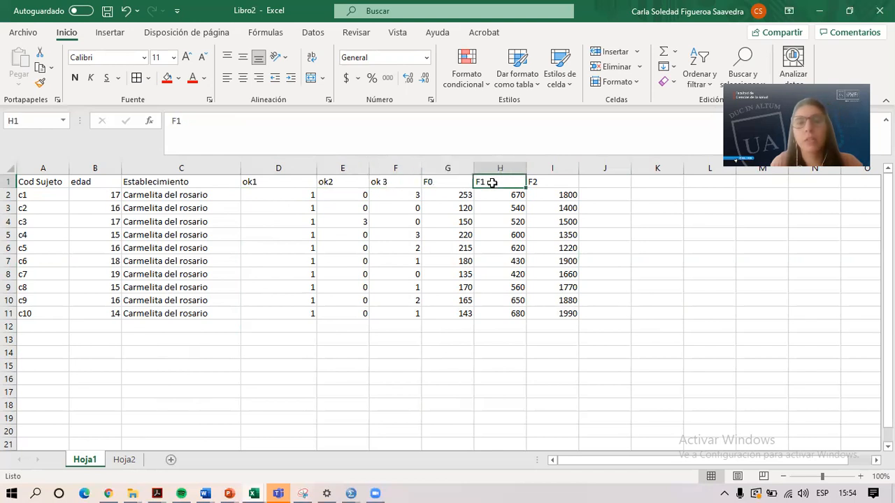
{"action": "left_click", "coordinate": [536, 180]}
{"action": "left_click", "coordinate": [665, 317]}
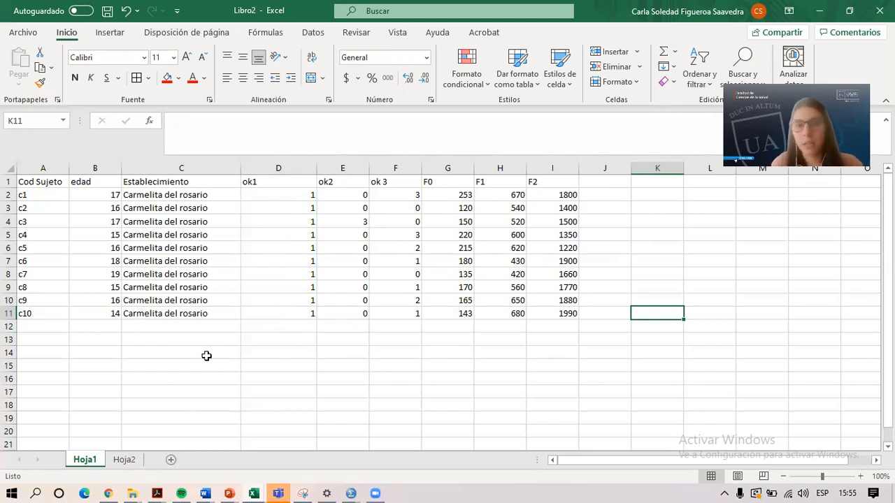
Check the variable descriptions on Hoja2 and return to the subject data on Hoja1
{"action": "left_click", "coordinate": [125, 461]}
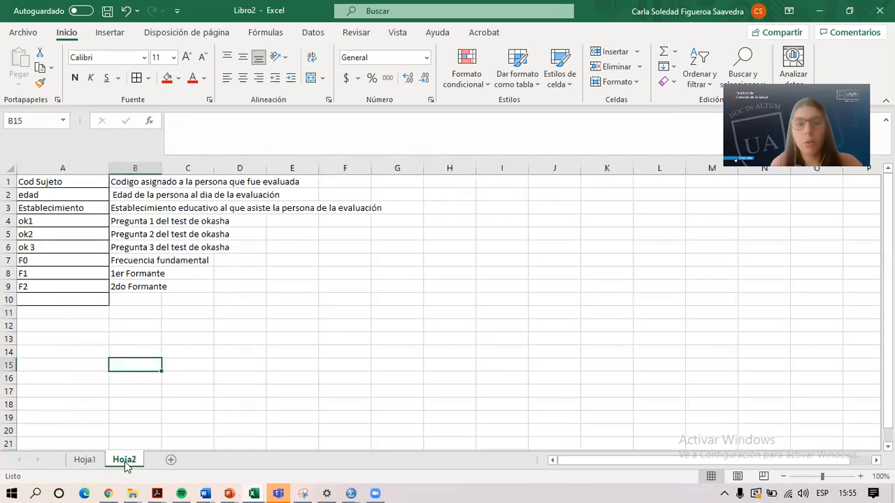
{"action": "left_click", "coordinate": [85, 460]}
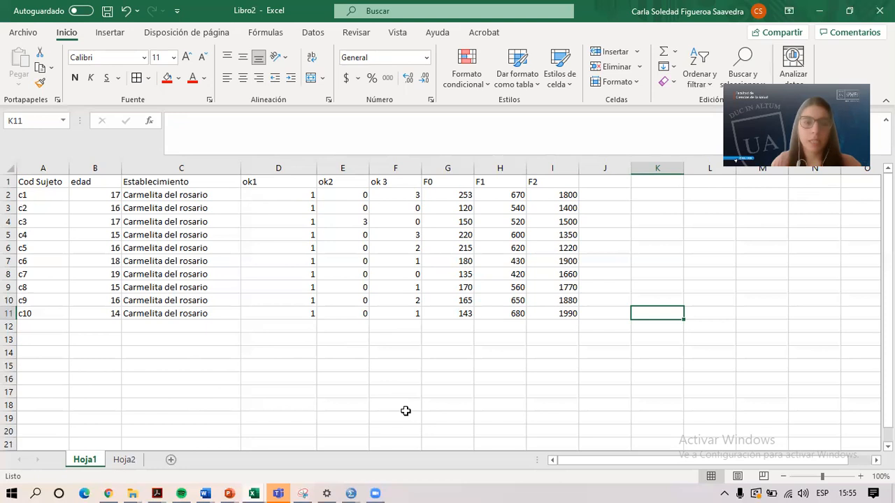
{"action": "left_click", "coordinate": [371, 487]}
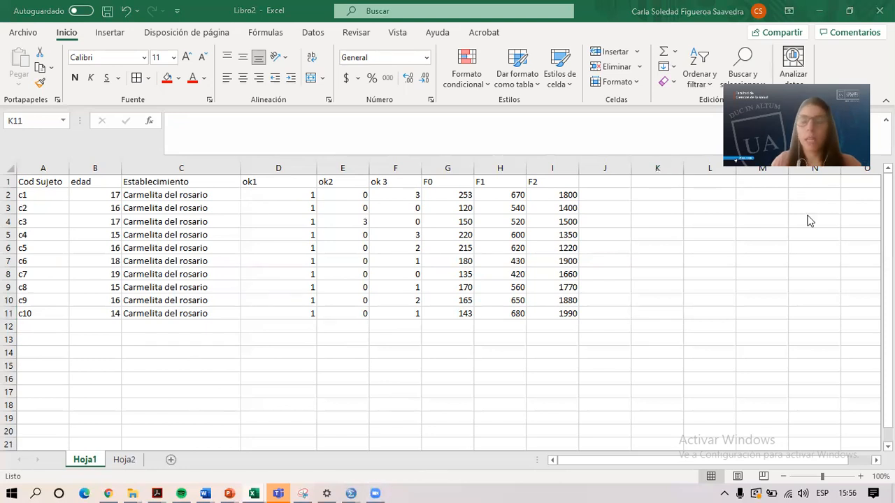